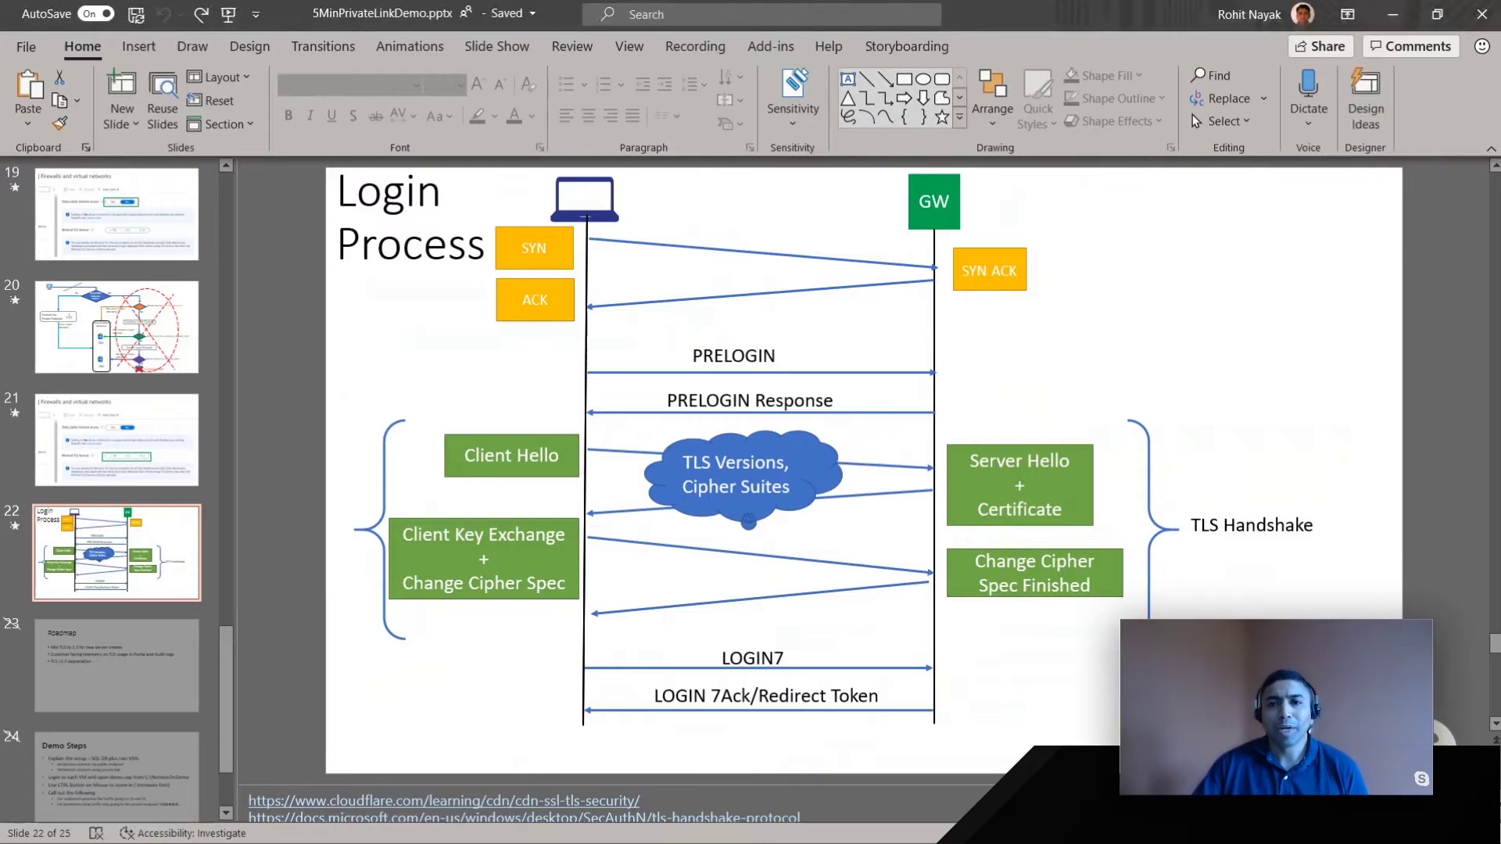
- Bring up the pldemosql firewall settings in the portal, then switch to the remote client's DBeaver
click(1391, 14)
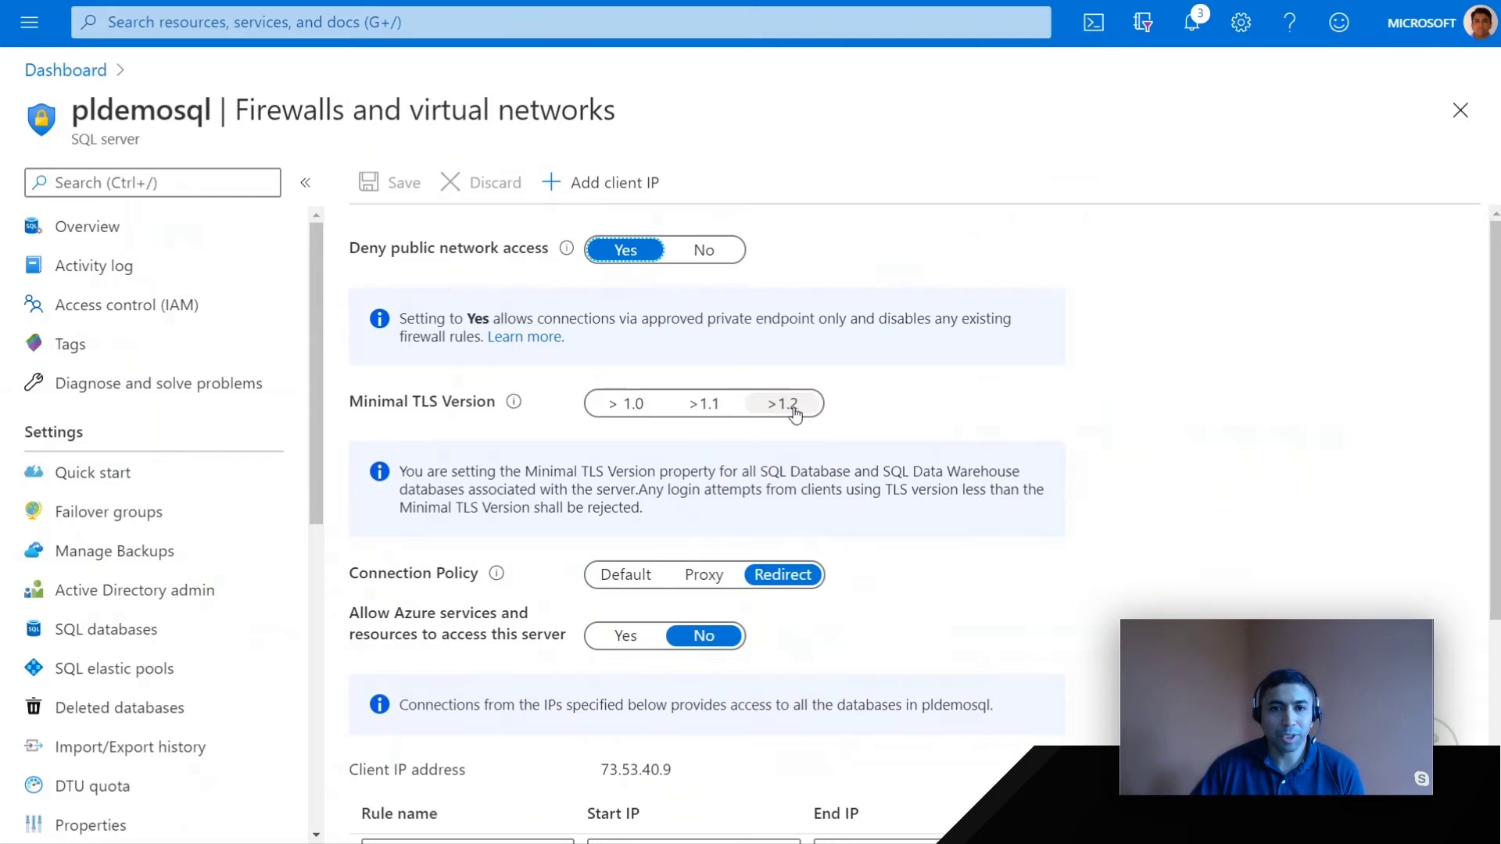
key(alt+Tab)
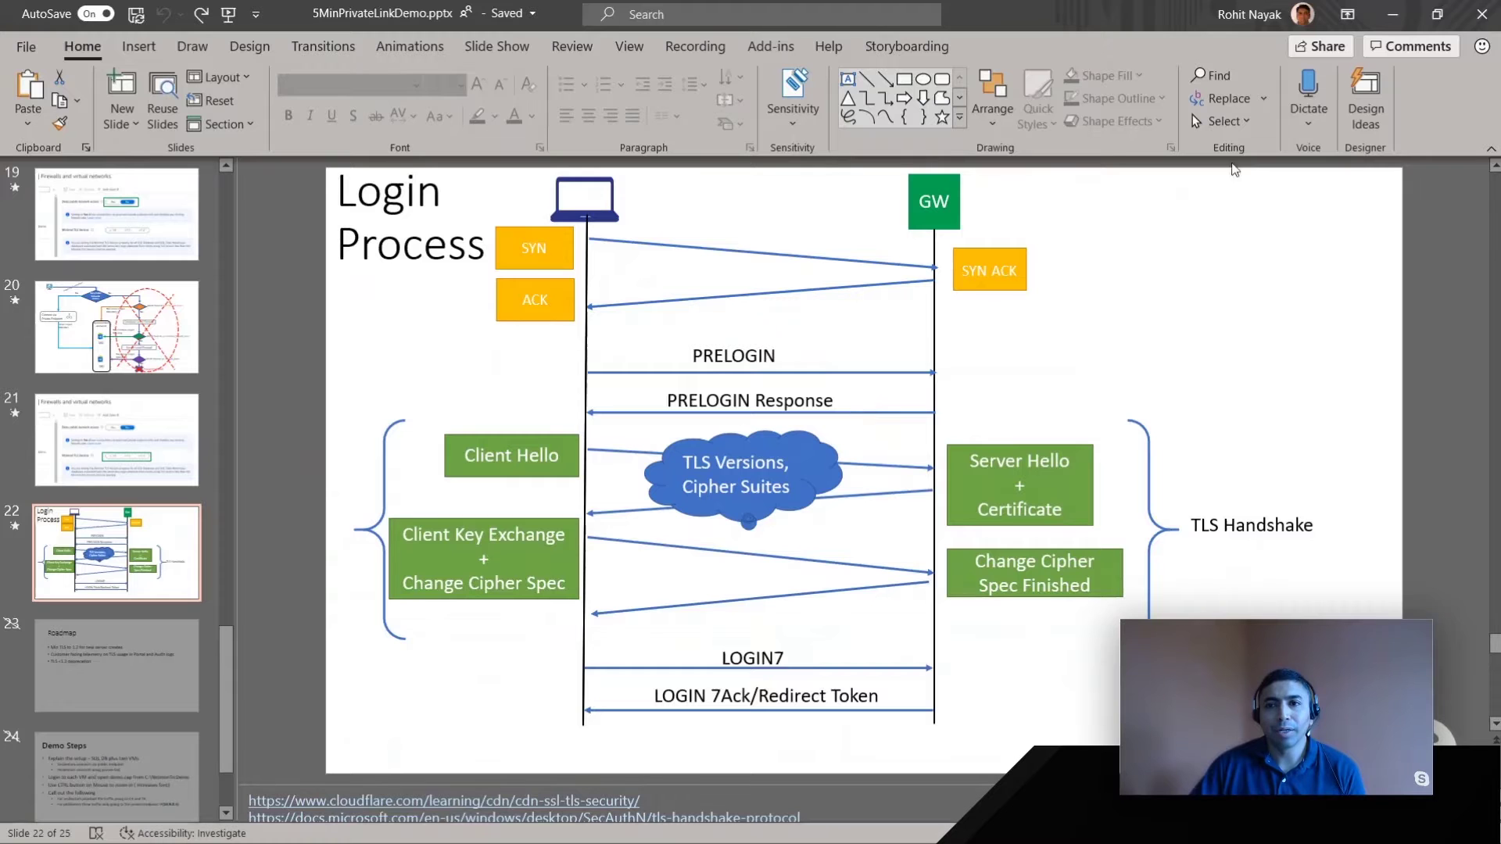
click(1393, 13)
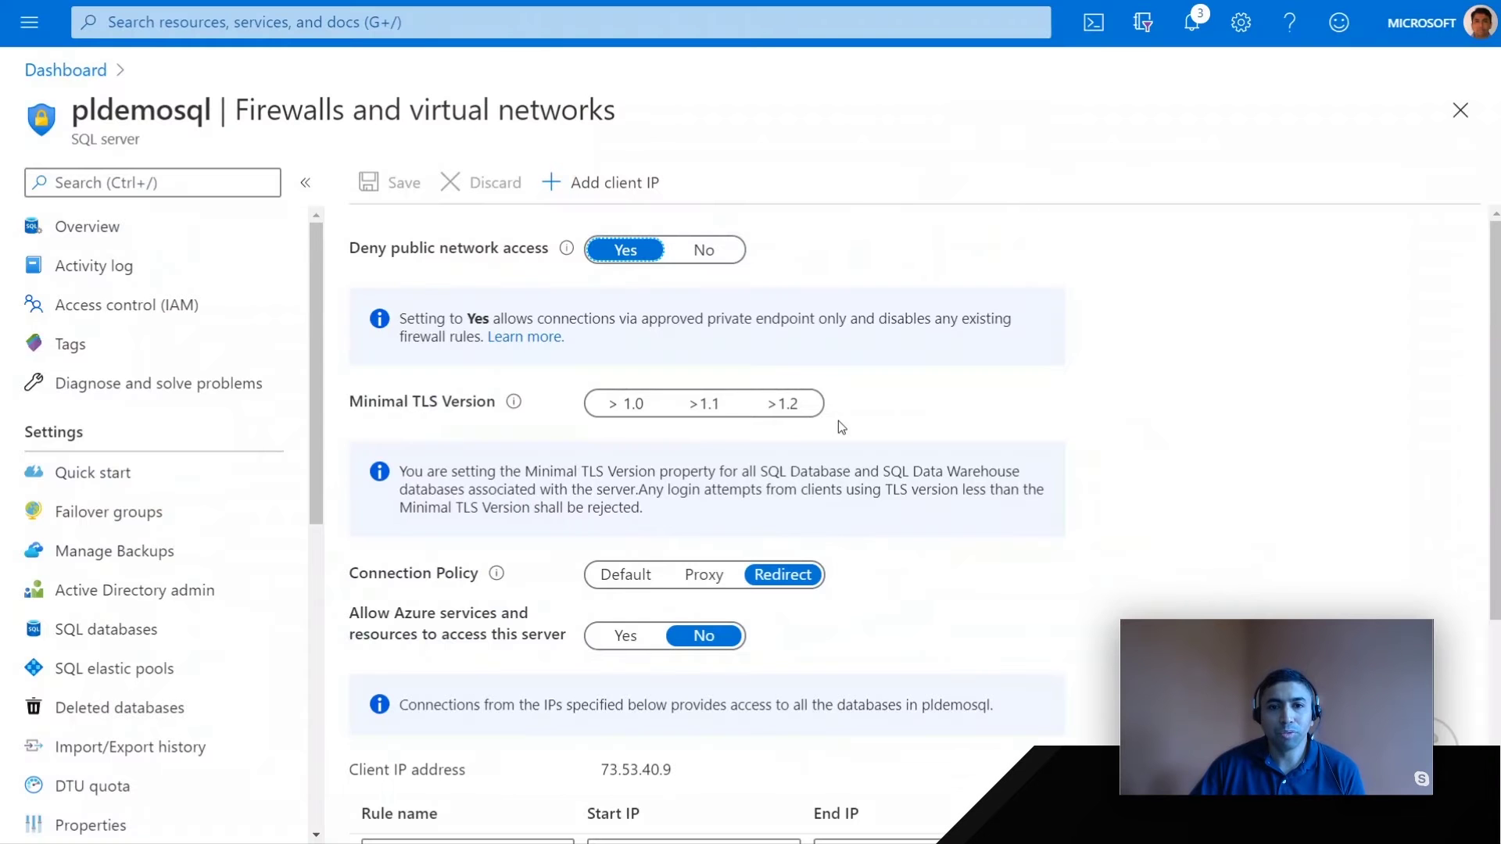
key(alt+Tab)
key(Tab)
click(807, 405)
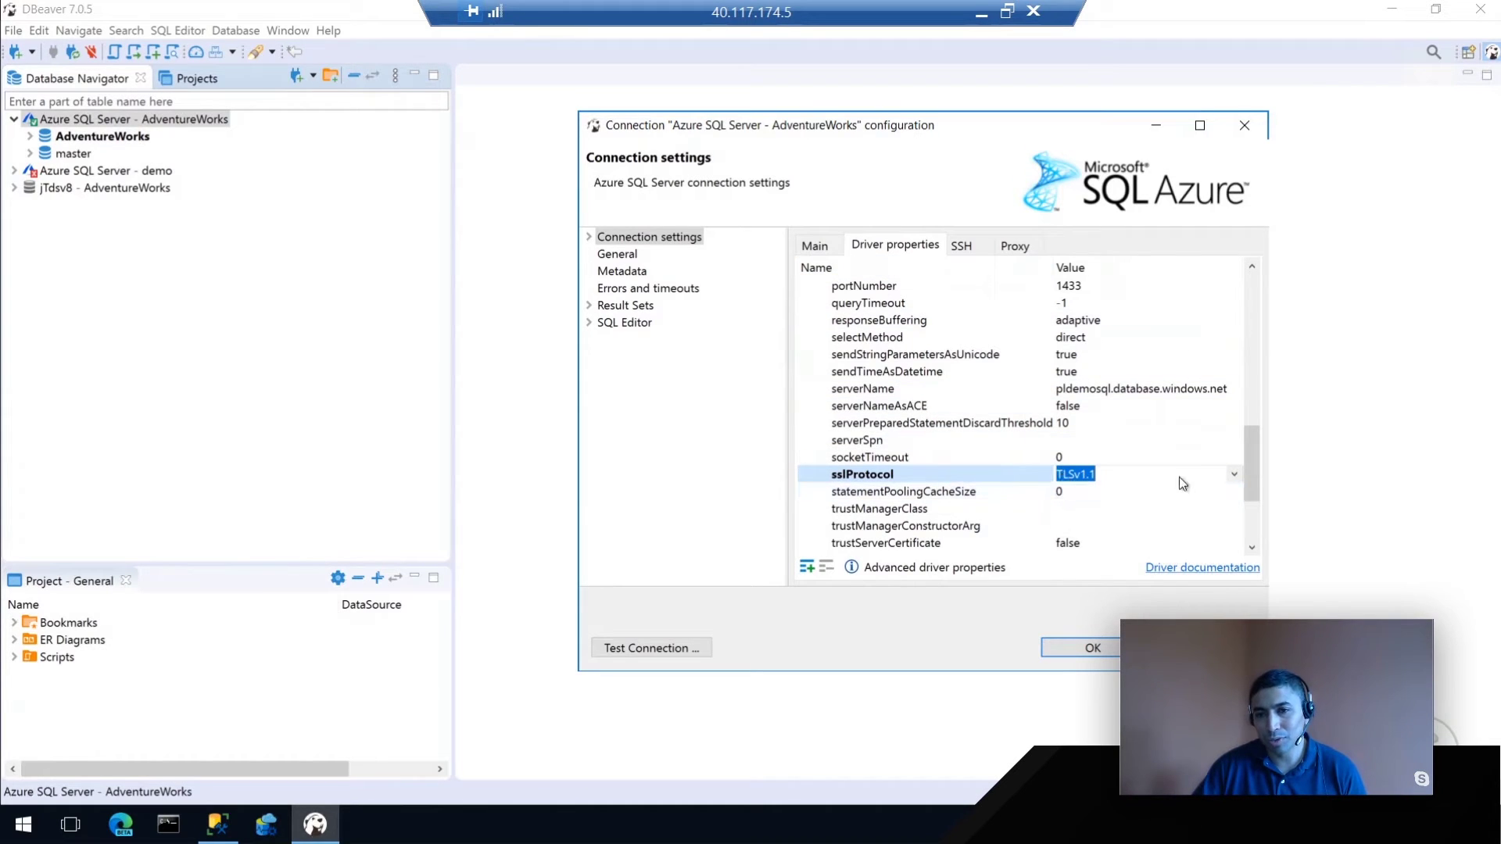
- Save the TLSv1.1 connection settings, confirm reconnecting, and expand the AdventureWorks connection
click(1094, 648)
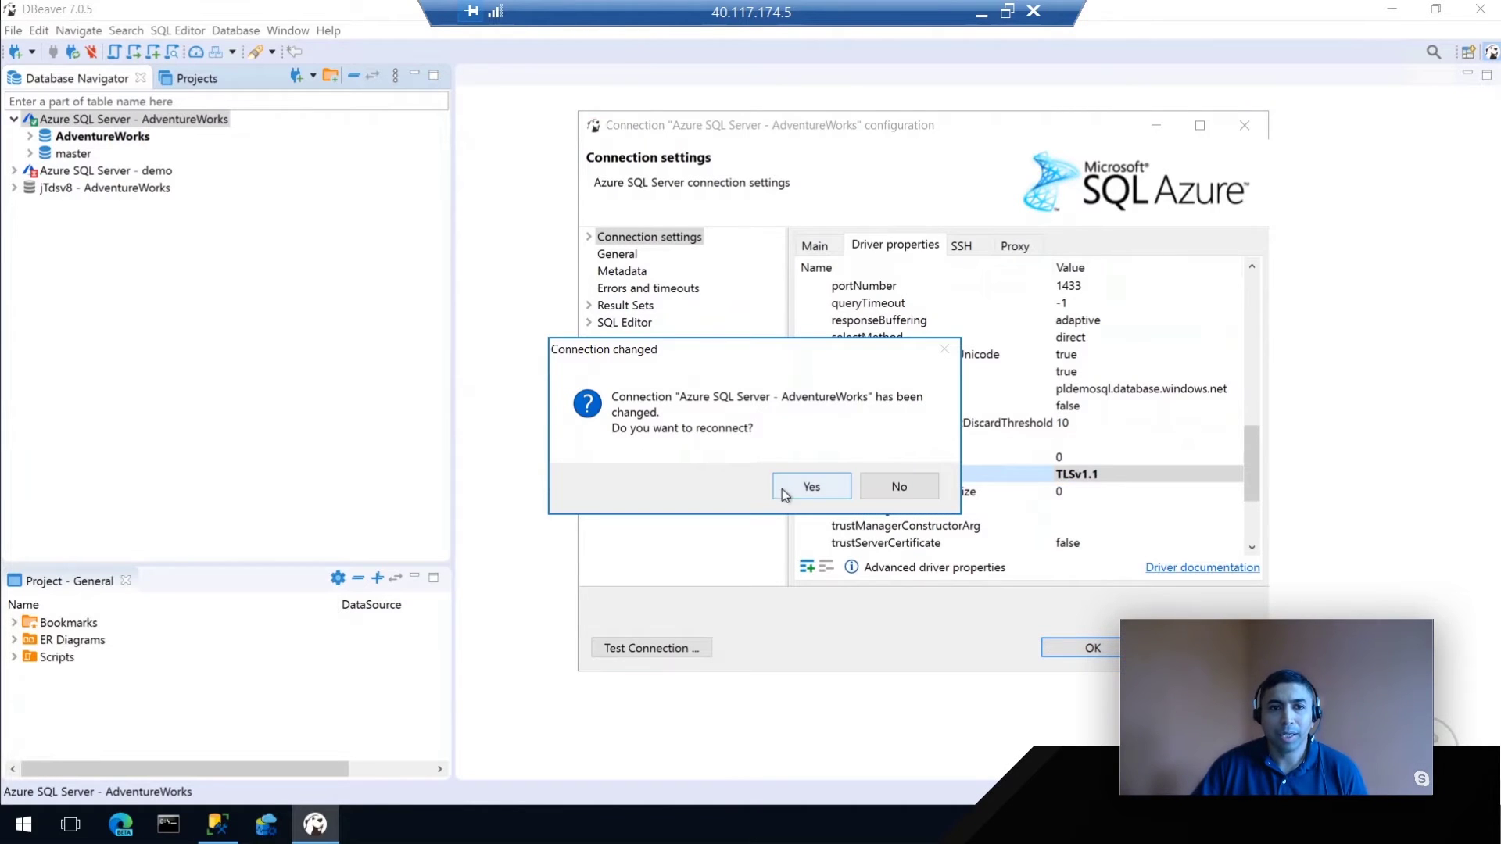
click(806, 486)
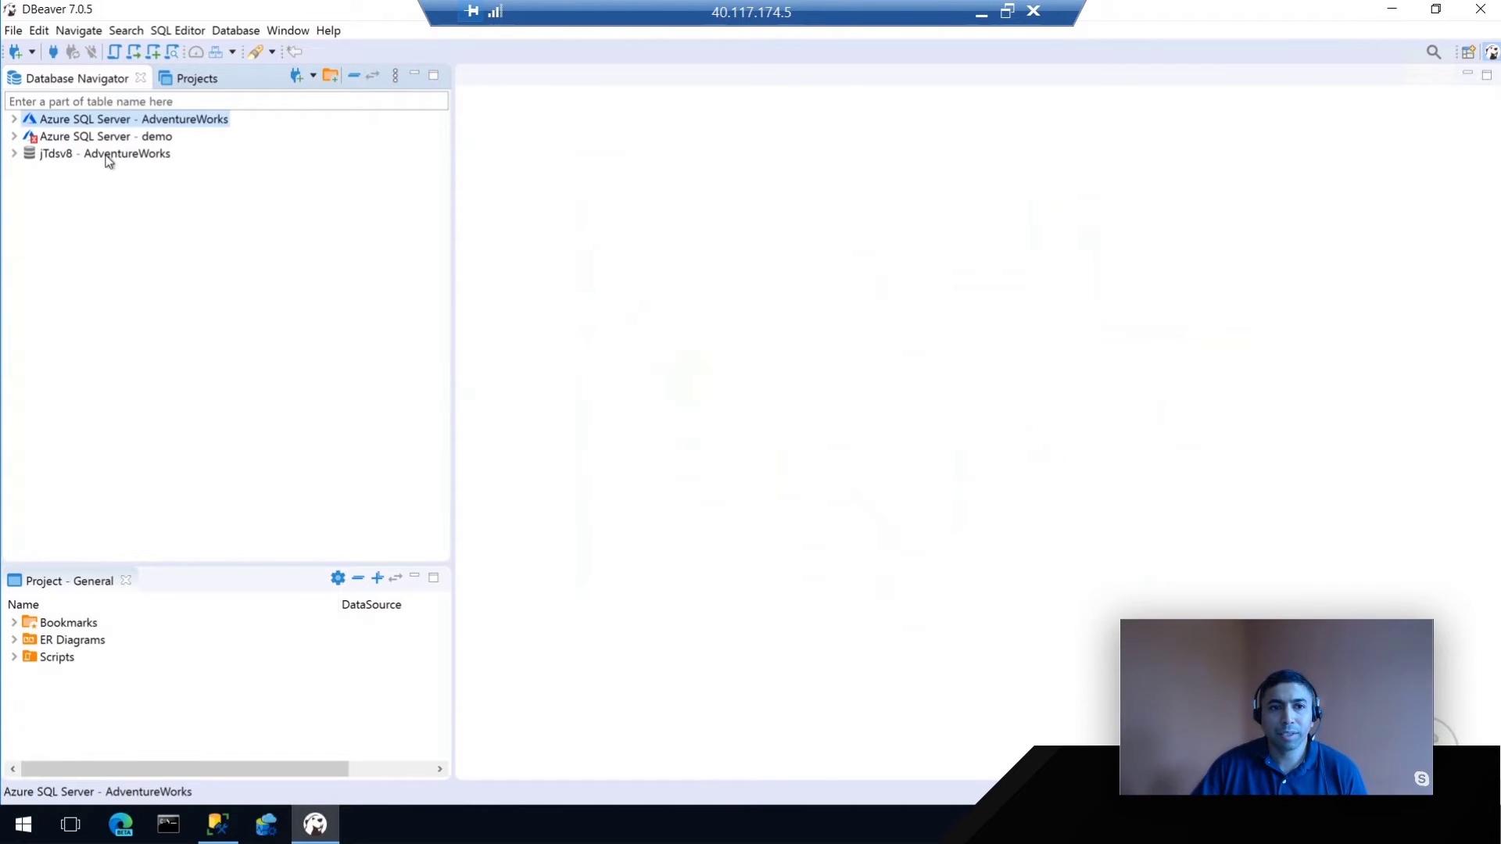
click(15, 120)
- Expand AdventureWorks to list its schemas, then minimize the remote desktop
click(30, 136)
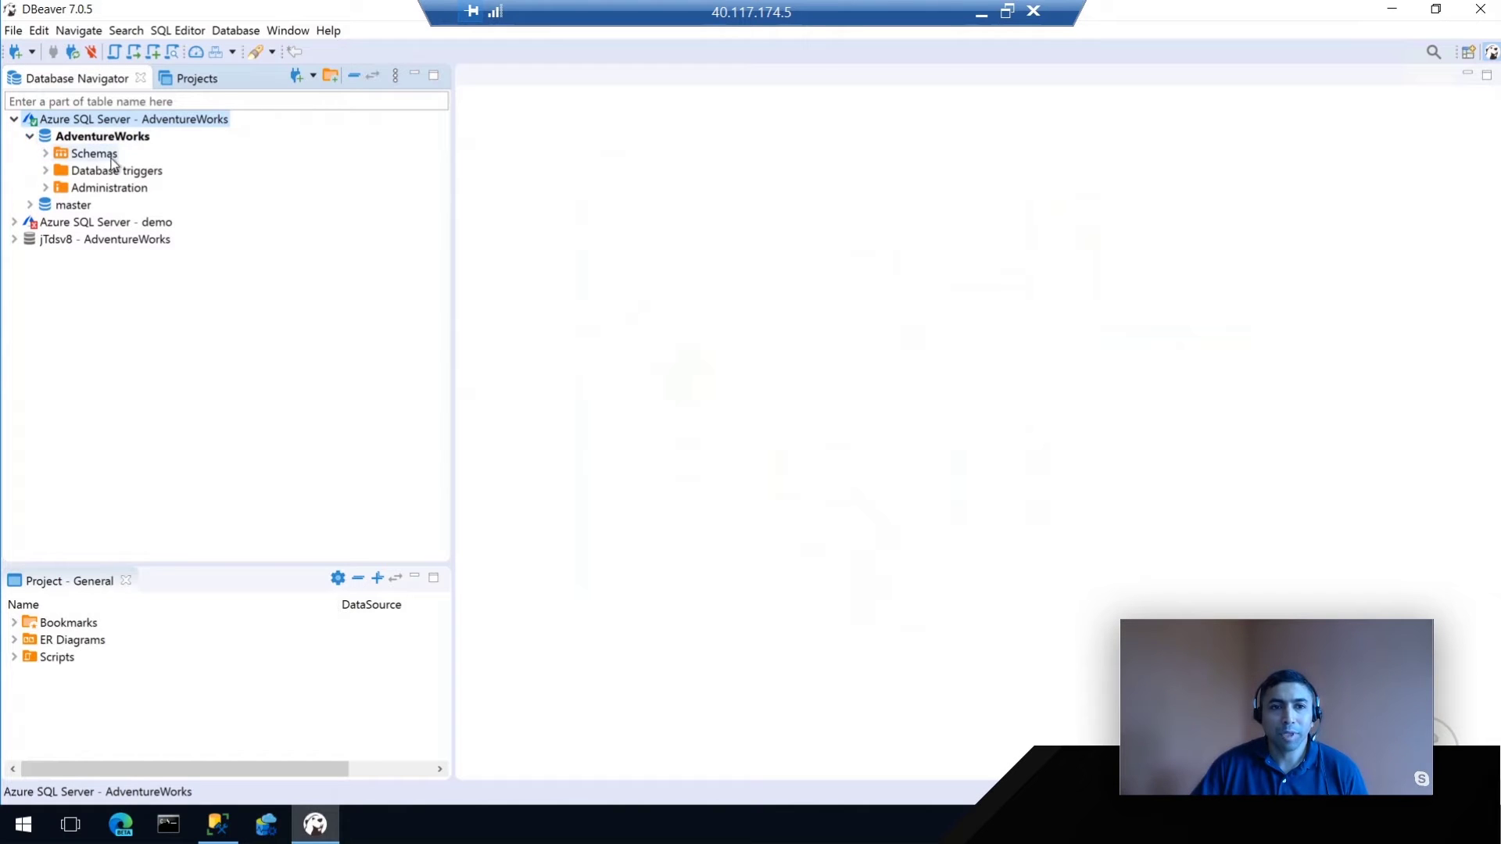
click(45, 154)
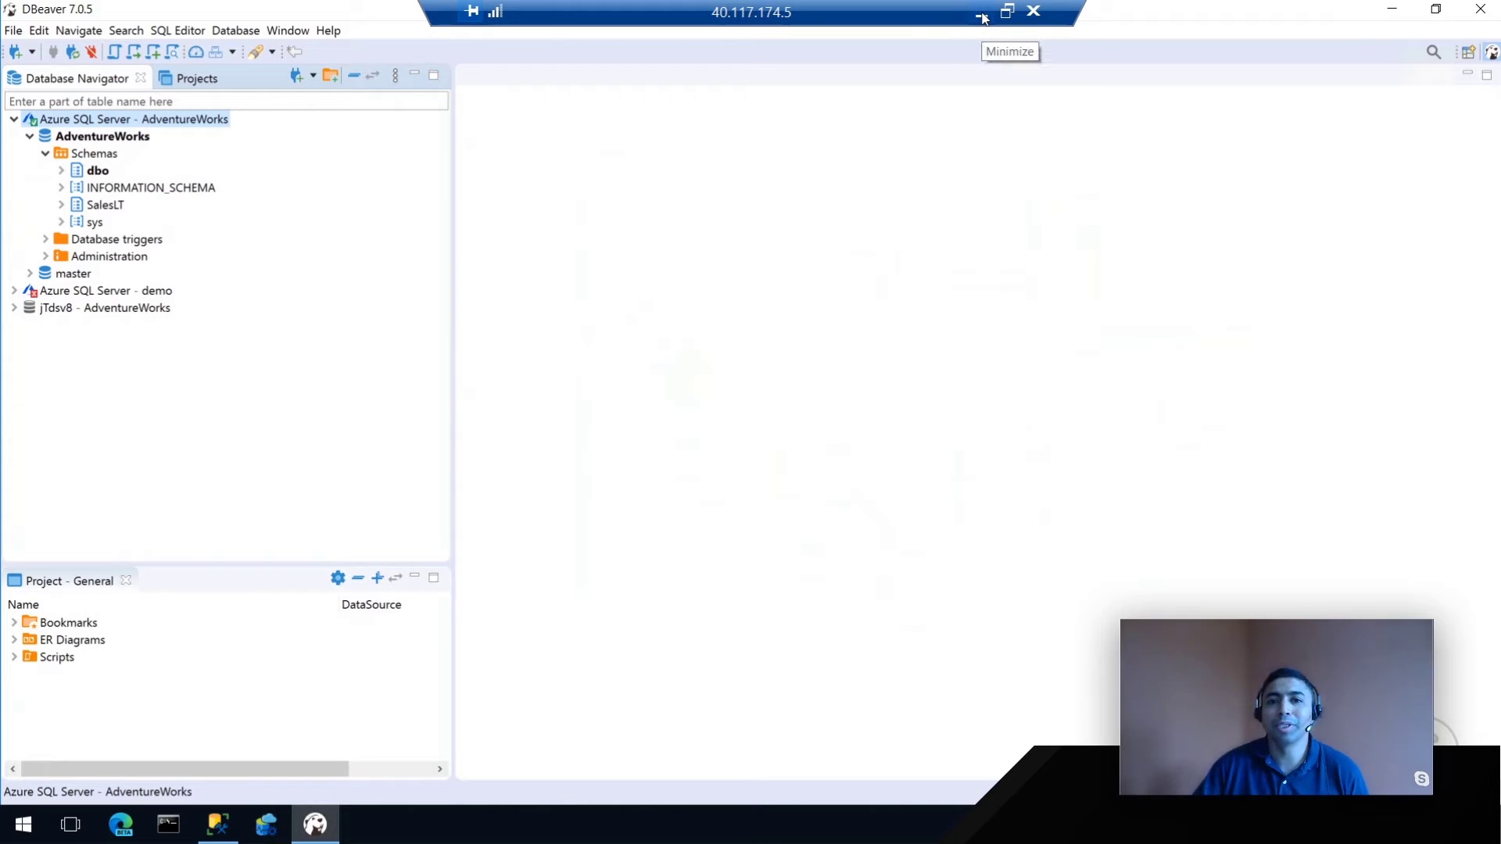
click(983, 17)
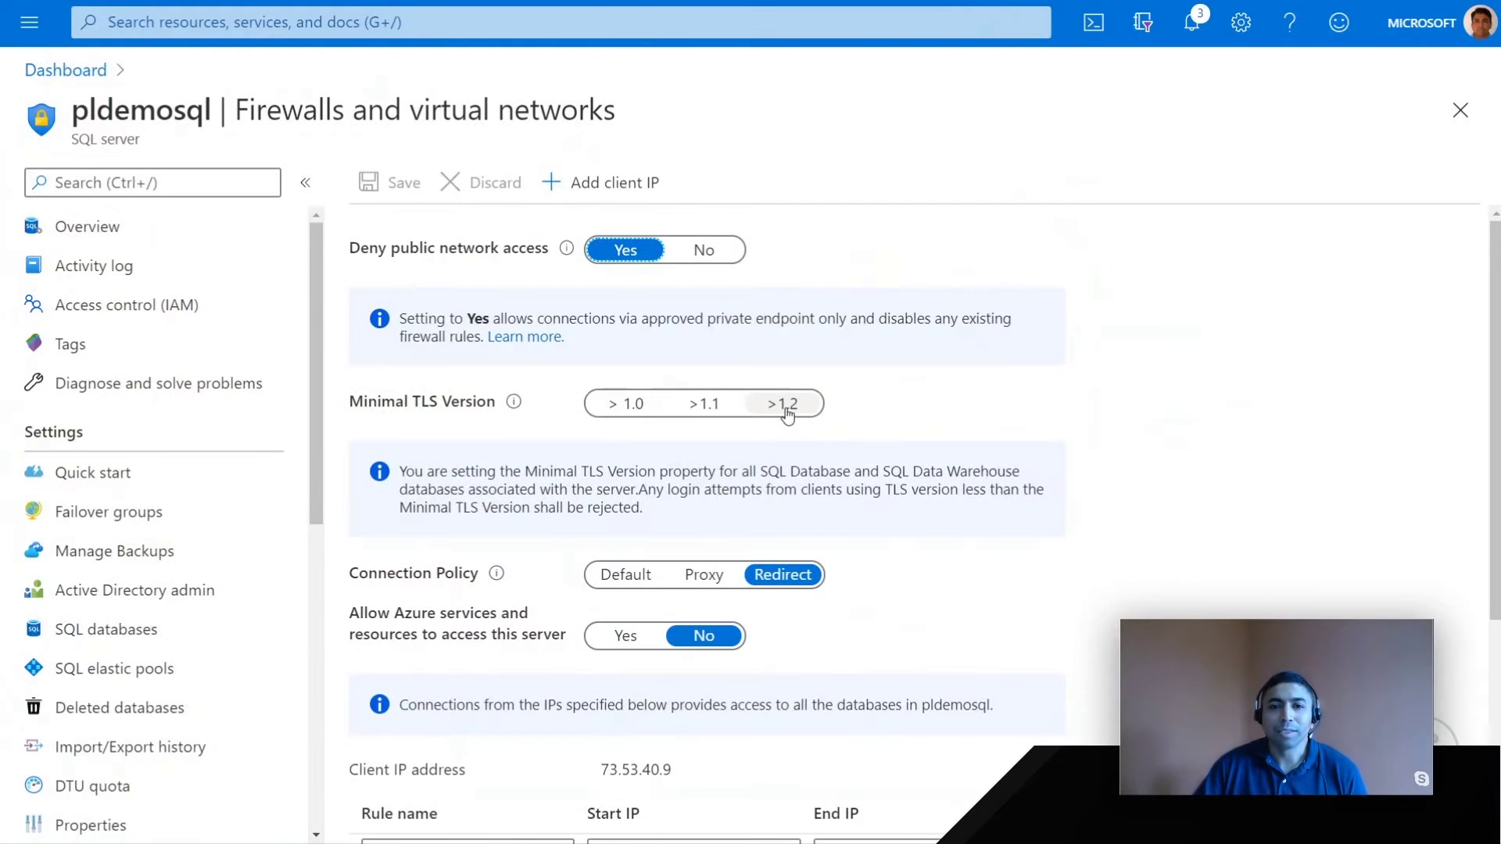
- Choose minimal TLS version 1.2 for pldemosql and save the firewall settings
click(789, 409)
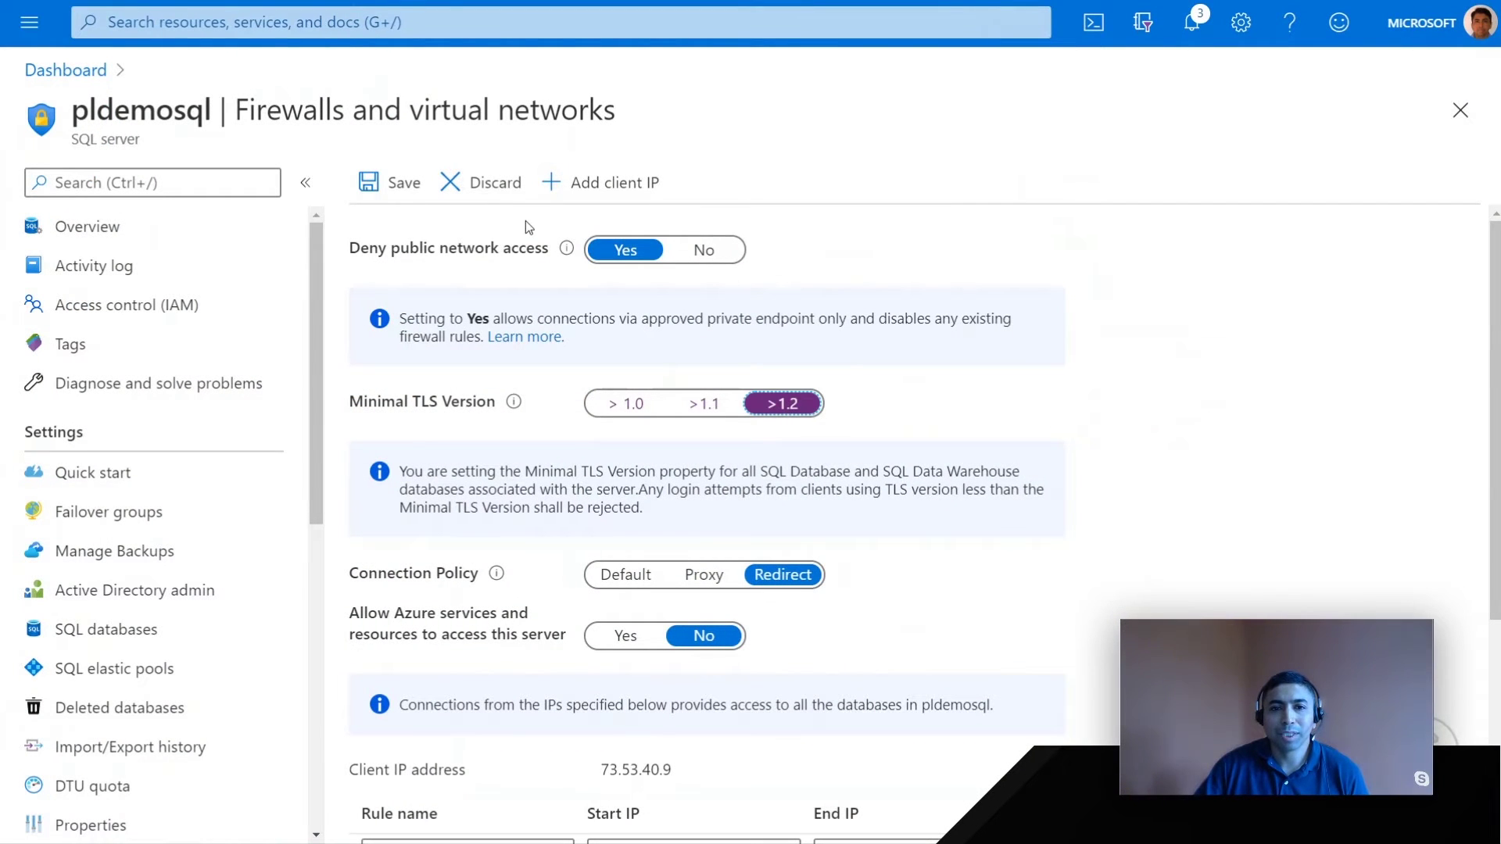
click(397, 186)
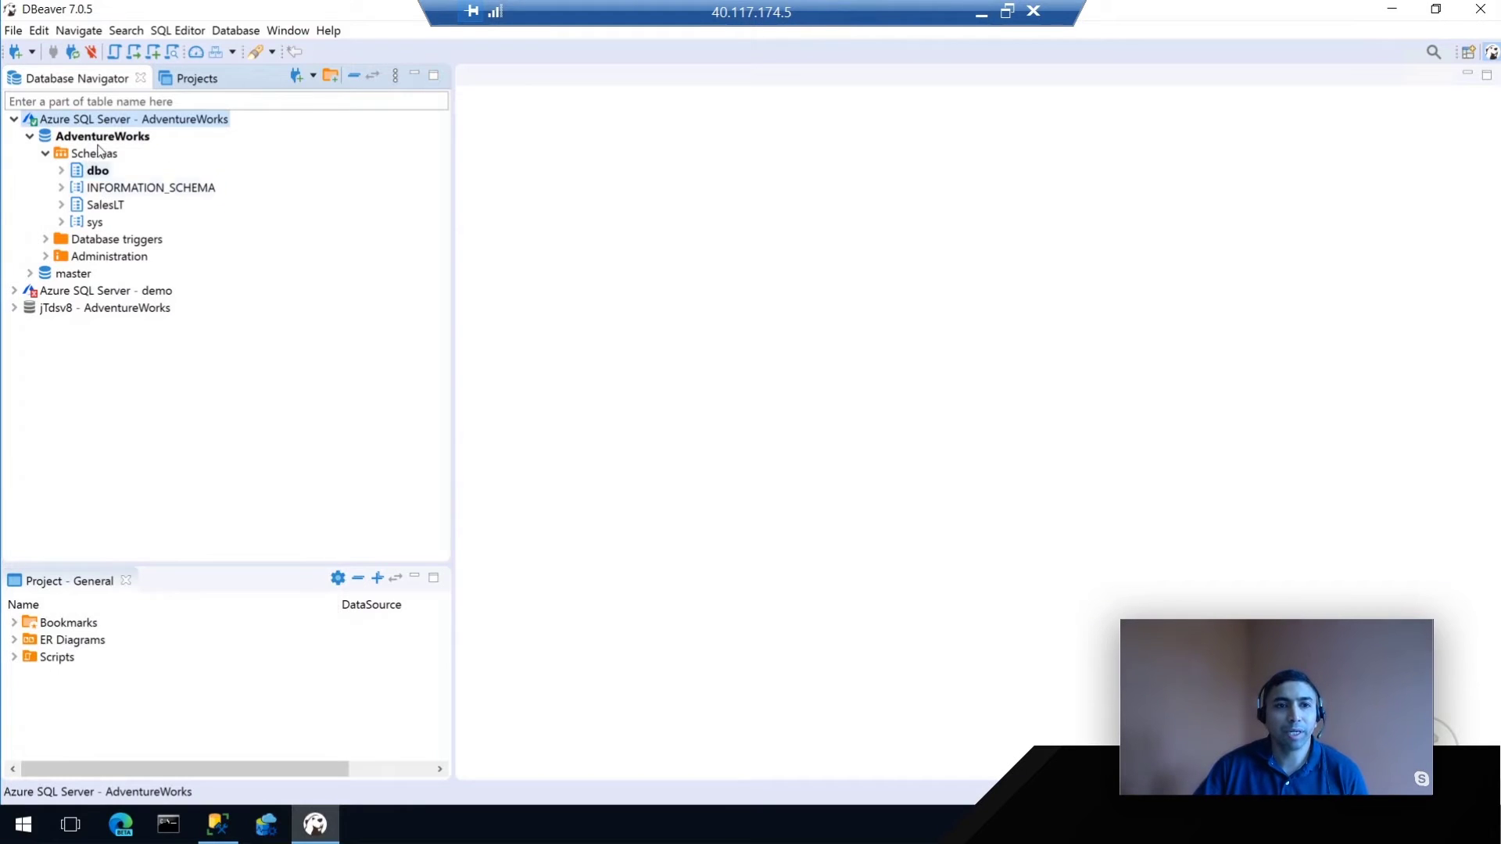
- Disconnect and reconnect AdventureWorks, then dismiss the 'Login failed with invalid TLS version' error
right_click(102, 136)
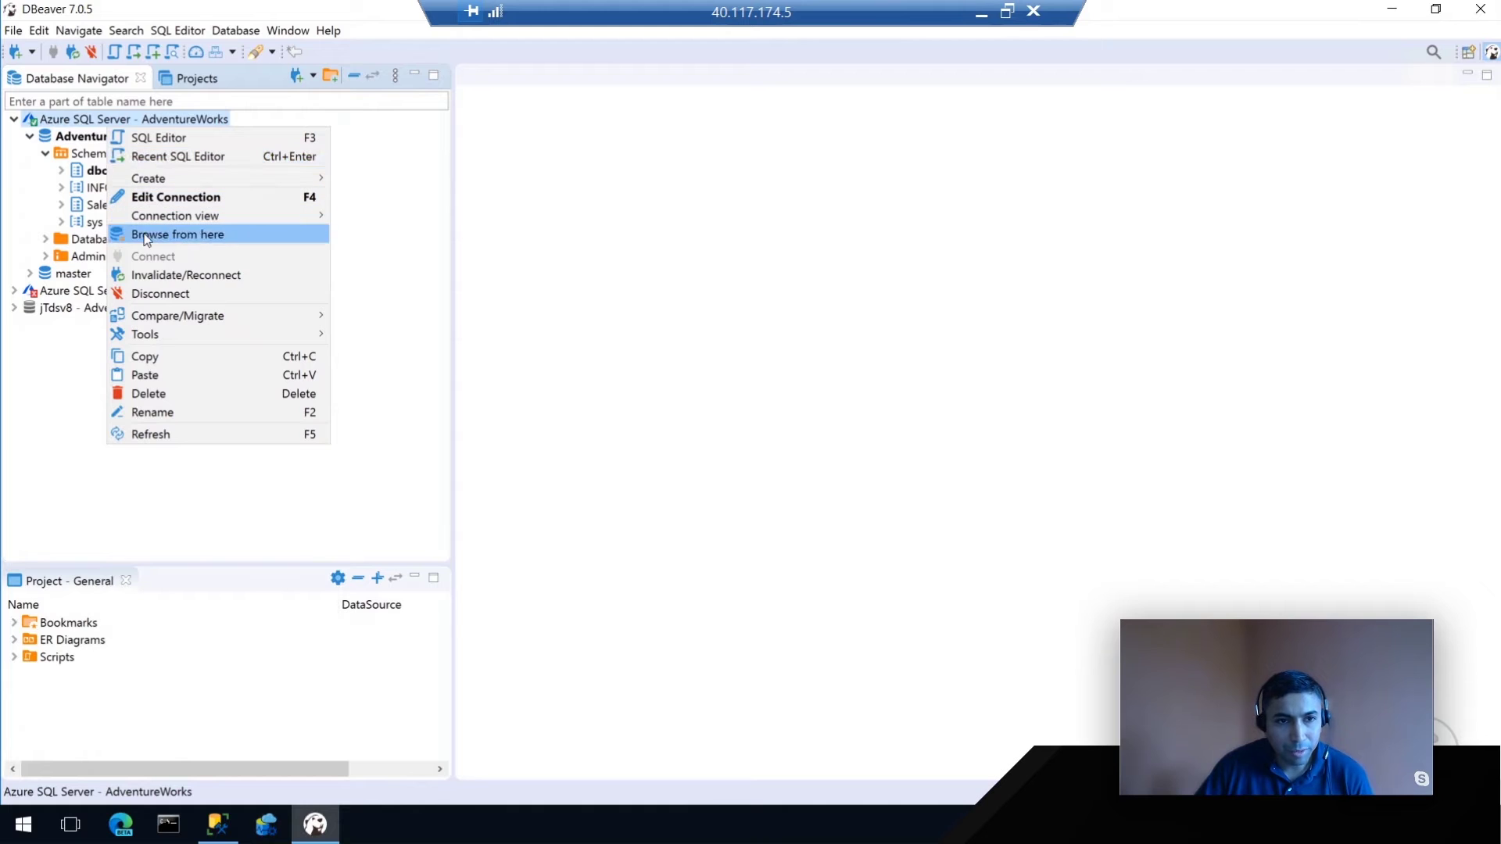
click(159, 293)
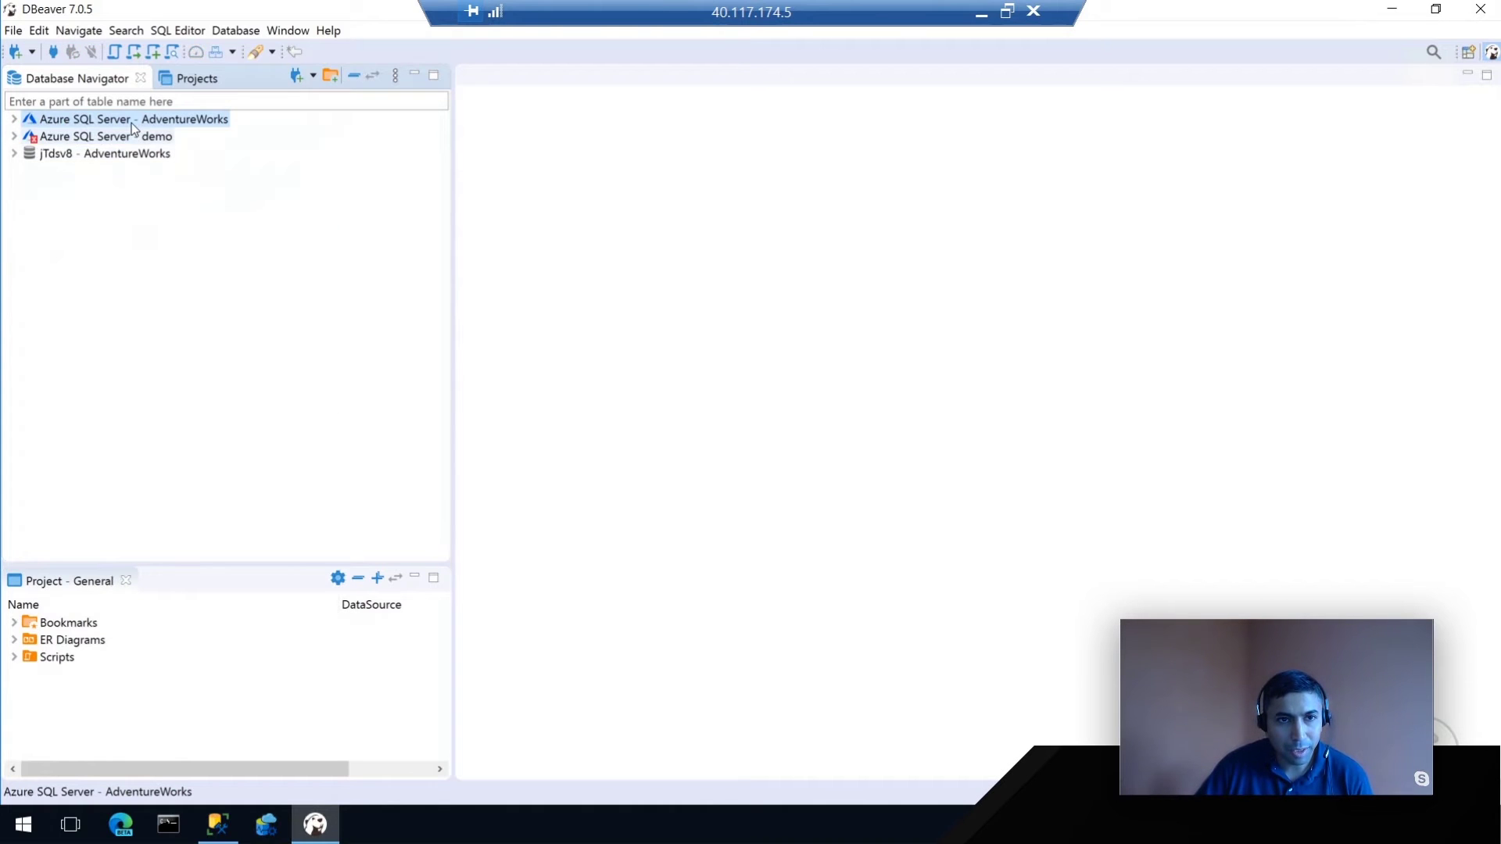
right_click(131, 123)
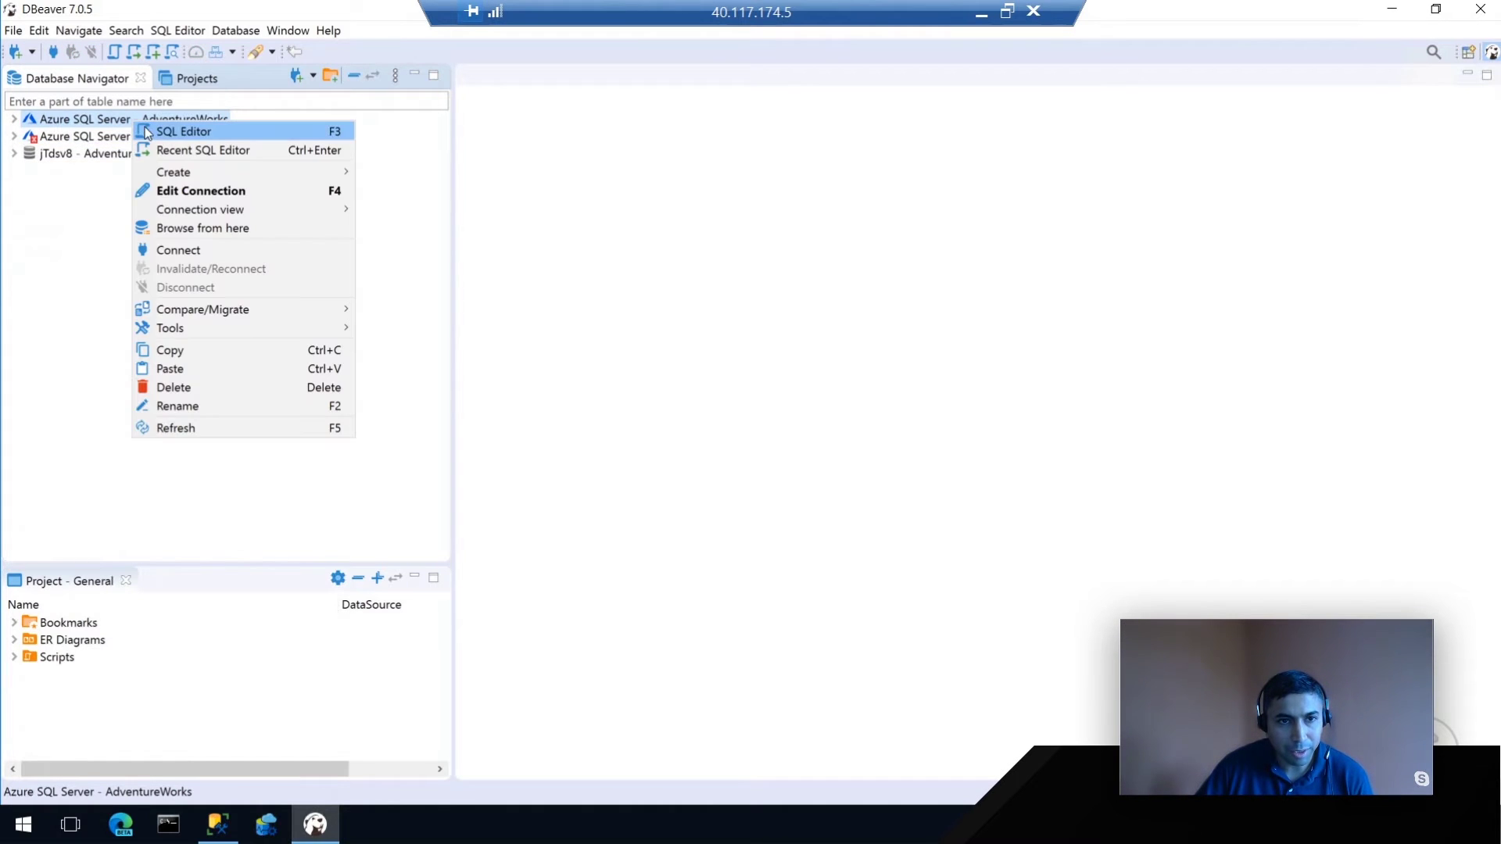
click(182, 257)
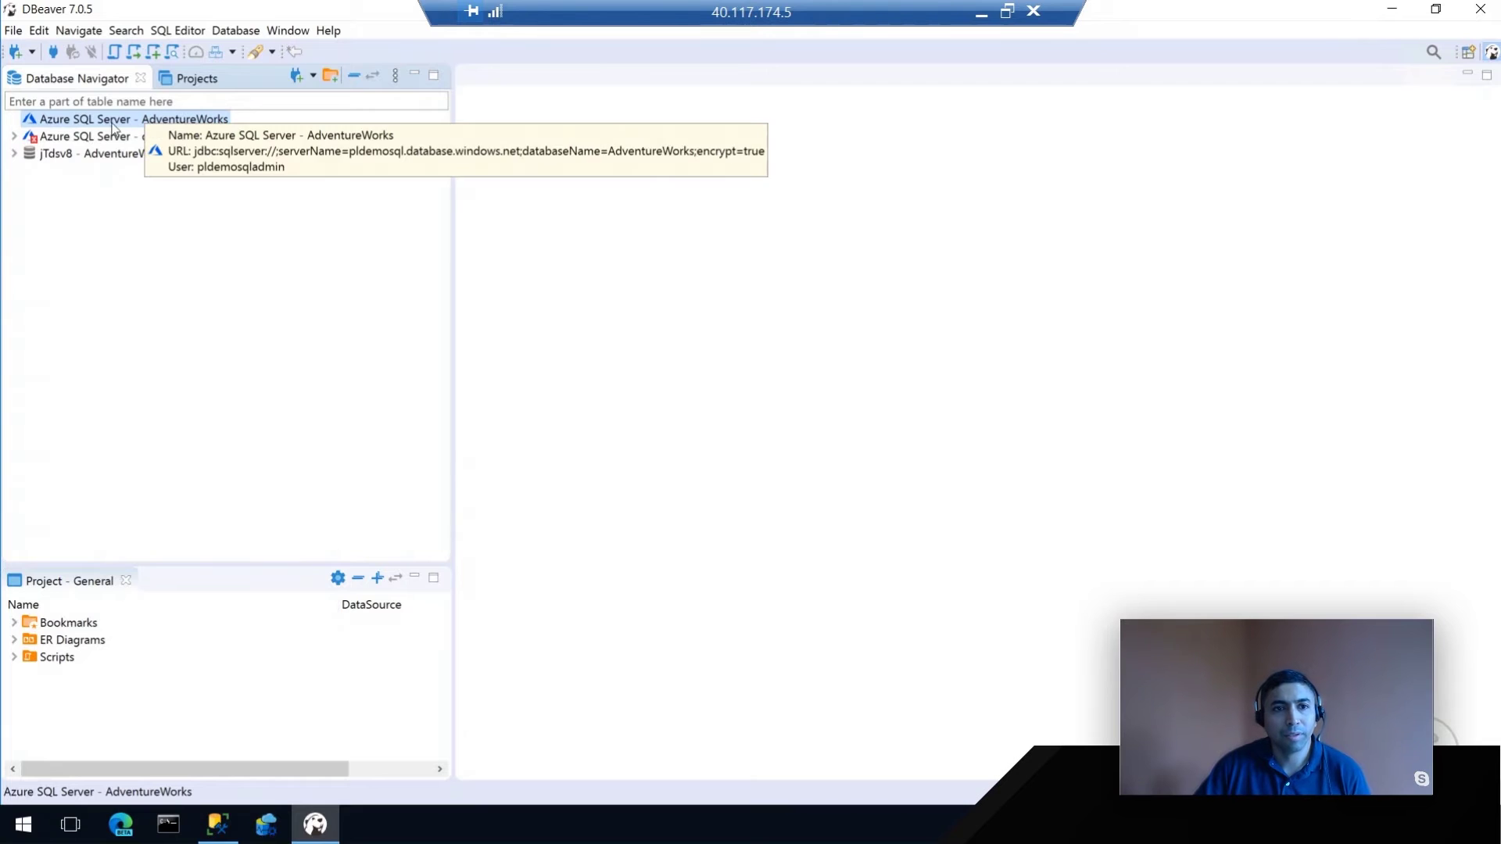
right_click(82, 123)
click(147, 251)
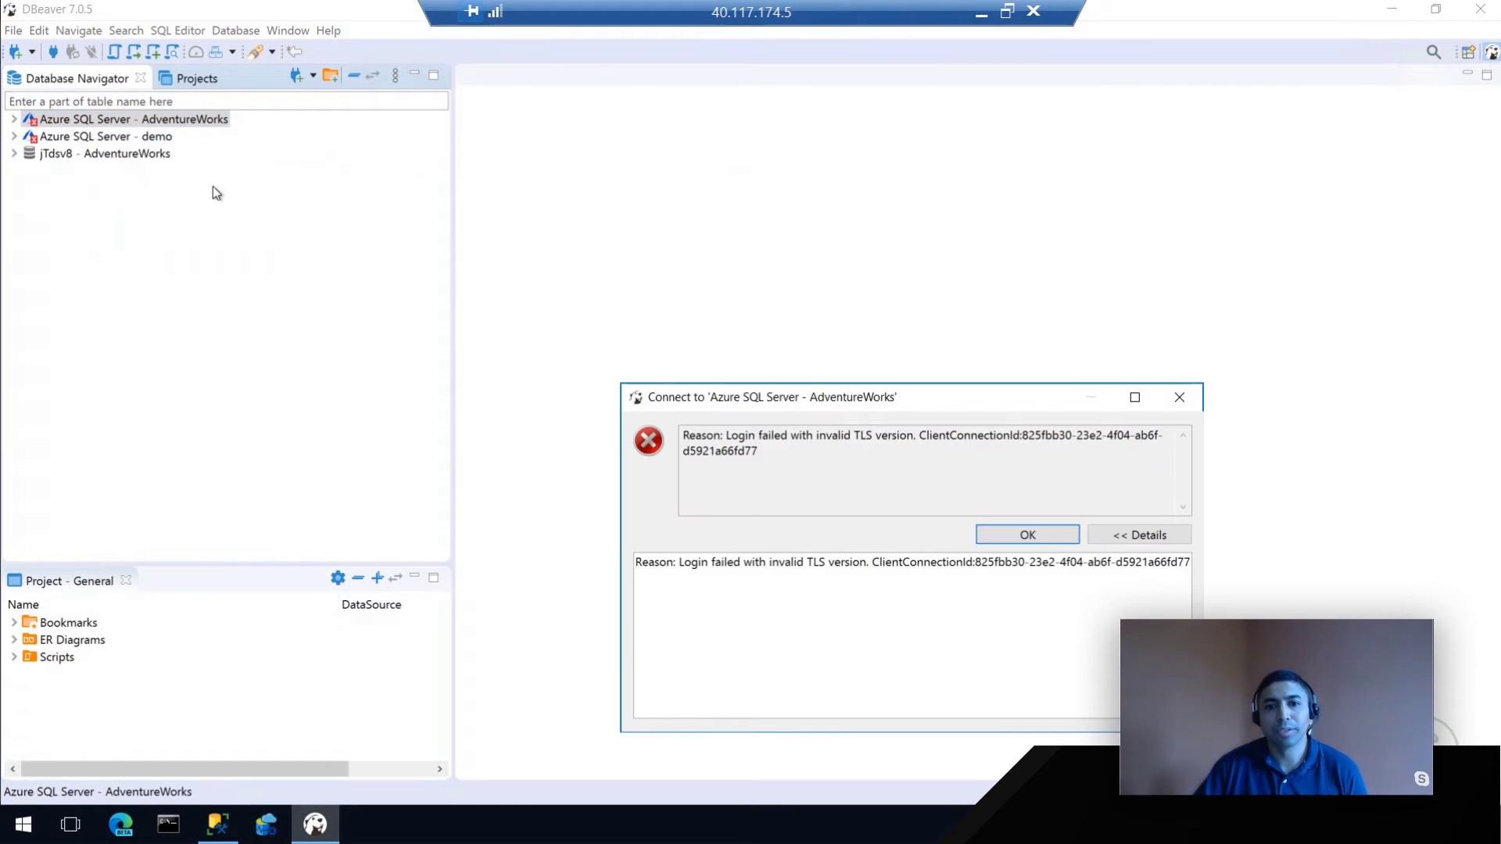
drag(796, 400, 670, 251)
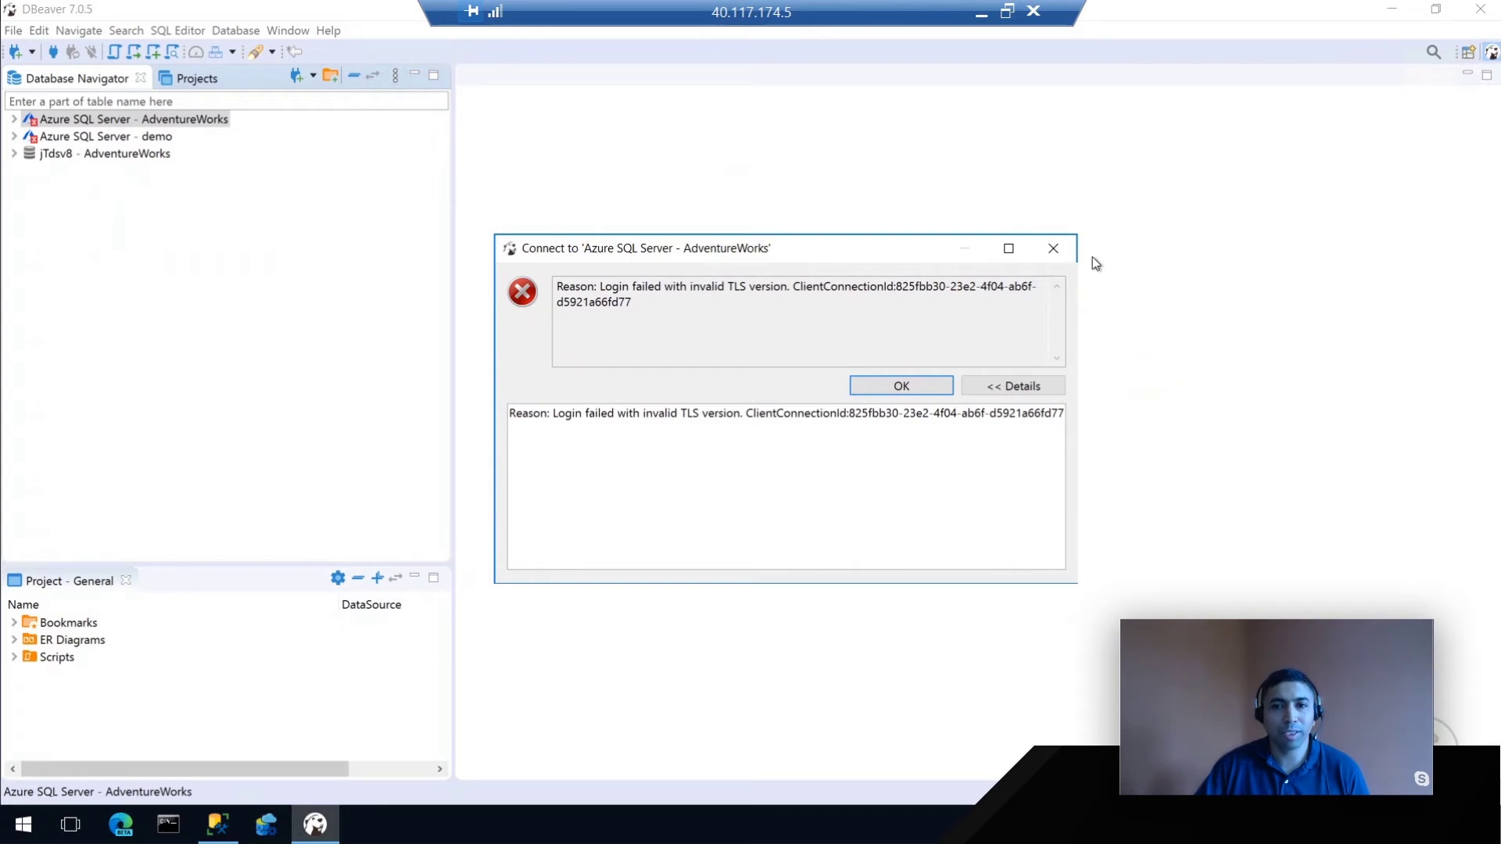
click(1058, 249)
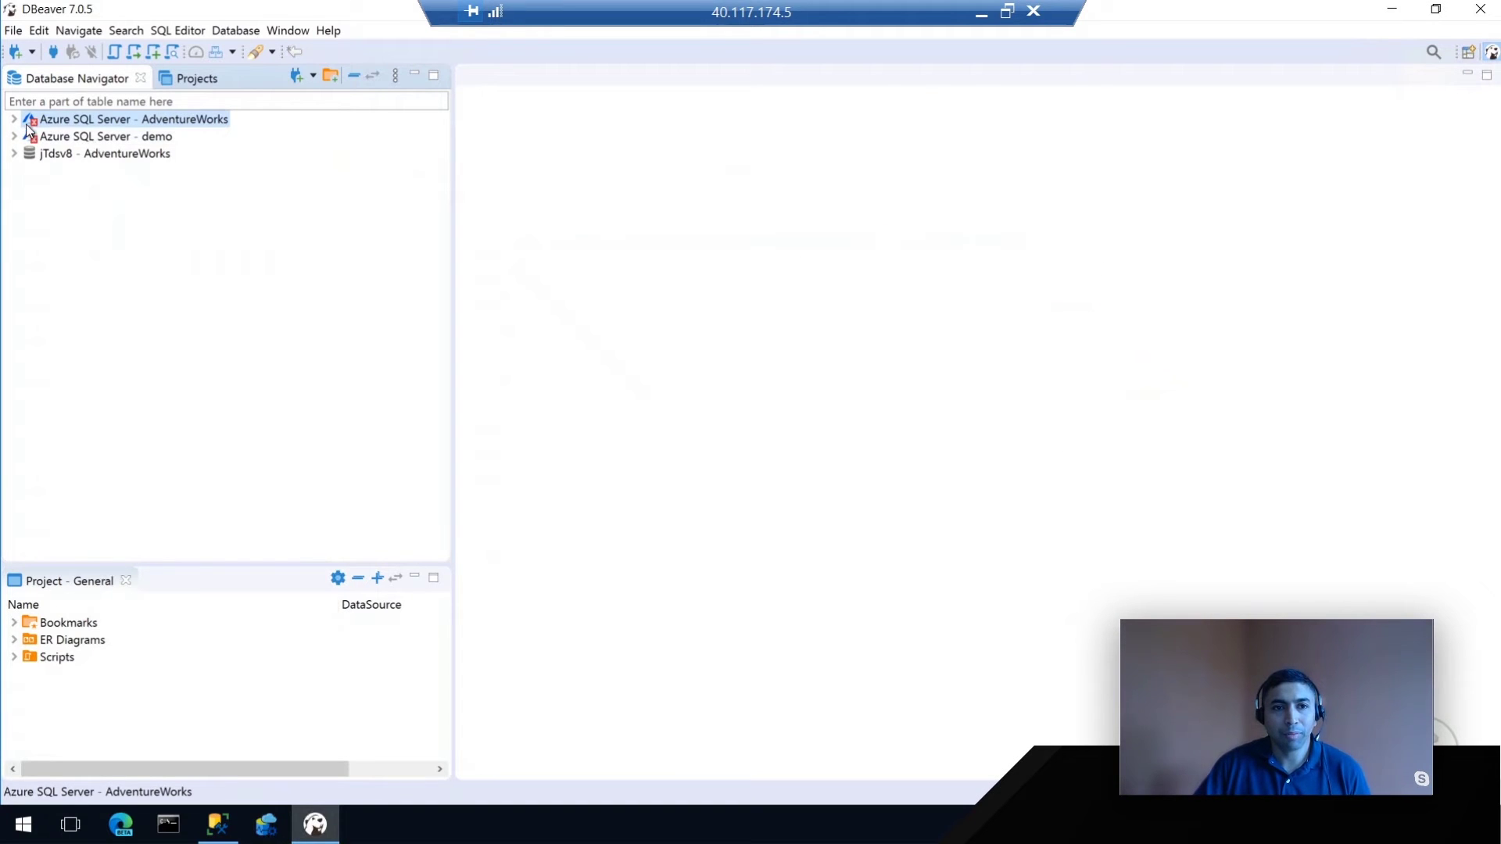
- Edit the AdventureWorks connection's driver properties to use sslProtocol TLSv1.2 and confirm
right_click(110, 121)
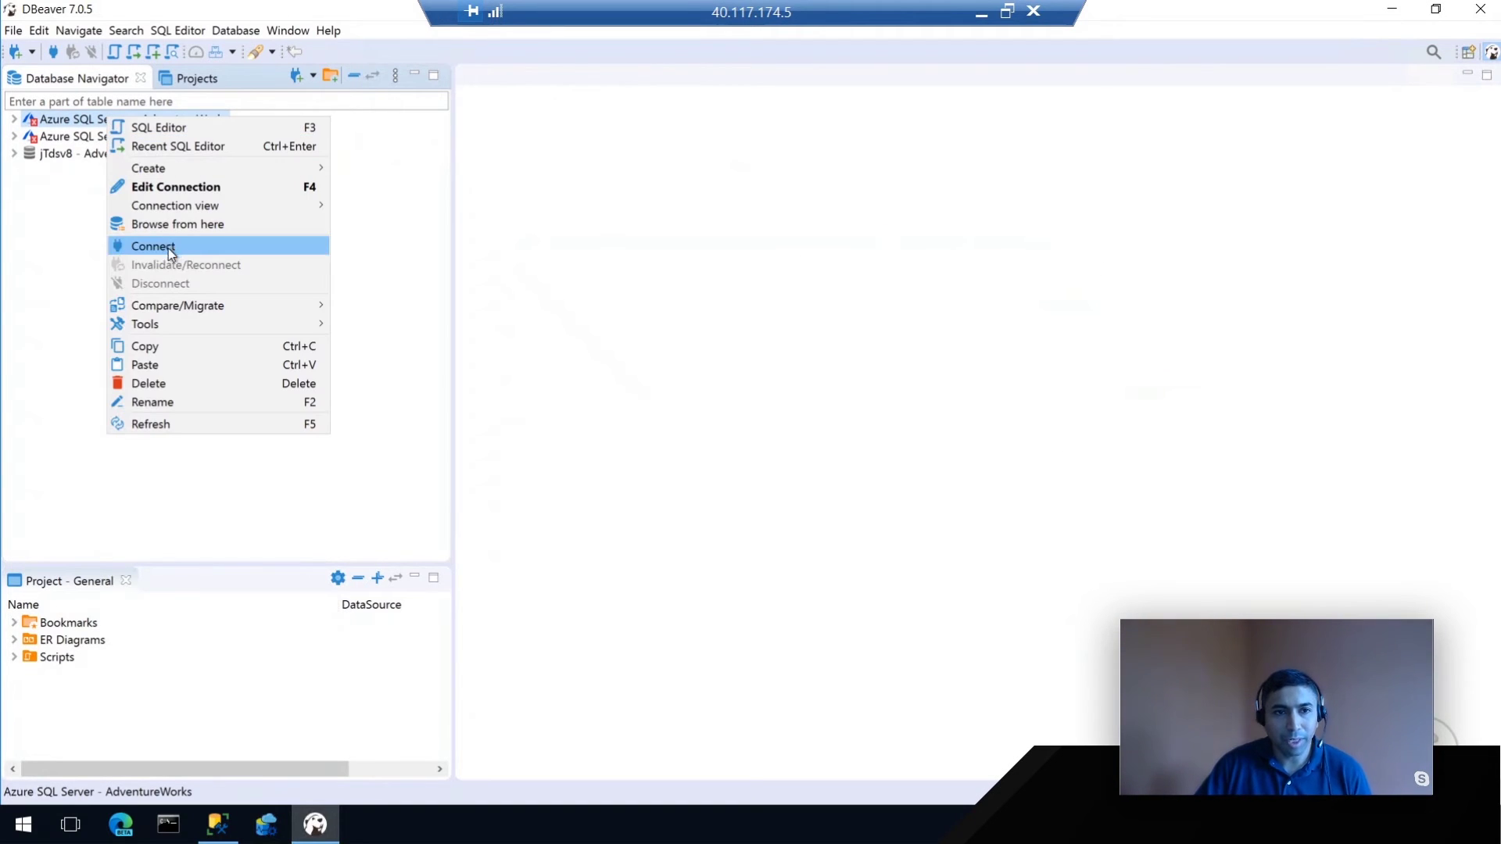
click(175, 186)
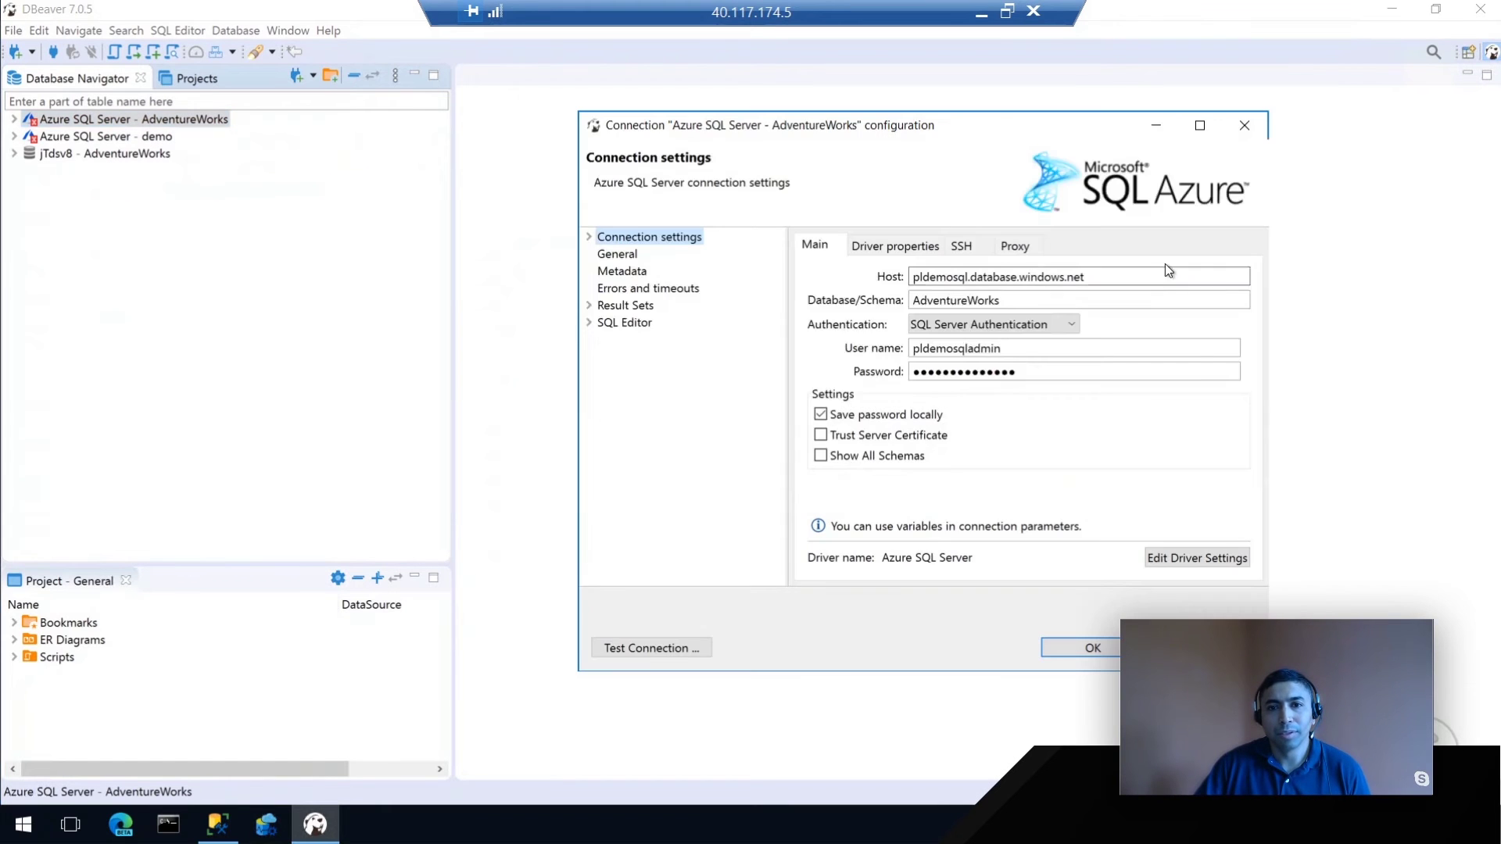
click(894, 245)
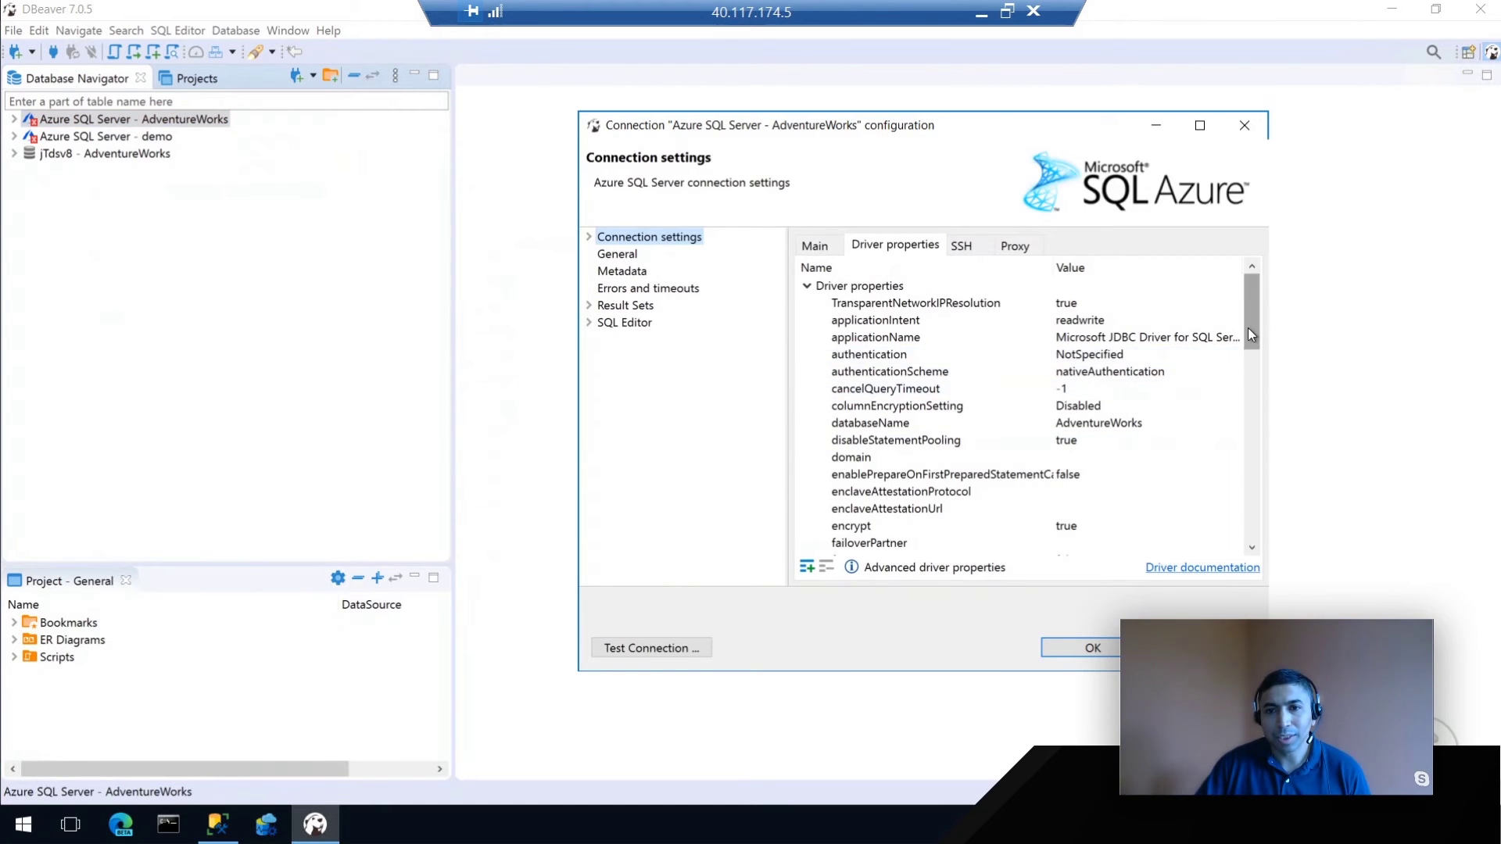
drag(1250, 334, 1255, 504)
click(1173, 404)
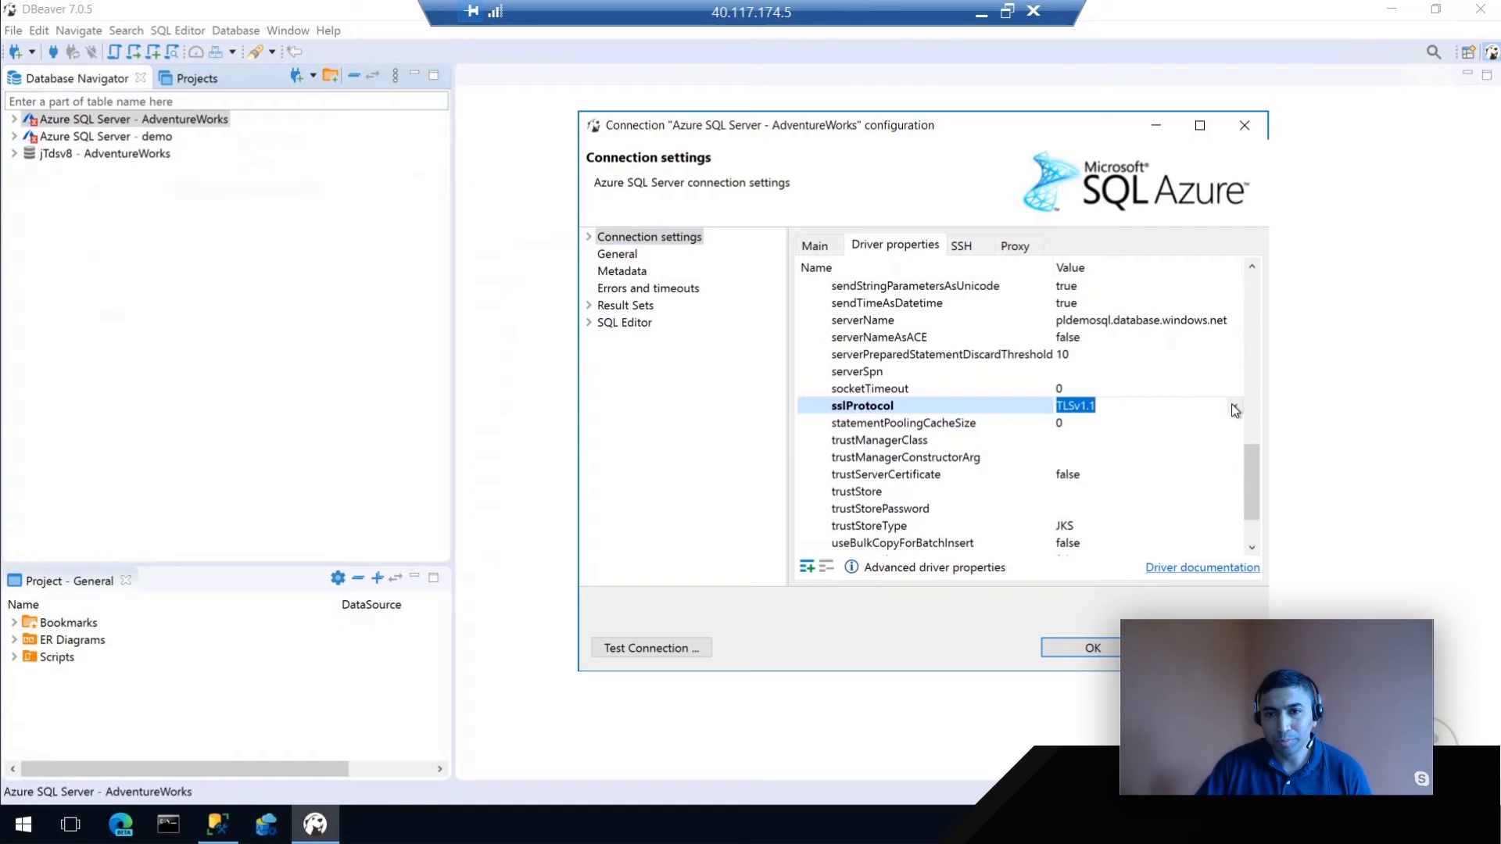
click(1232, 404)
click(1102, 471)
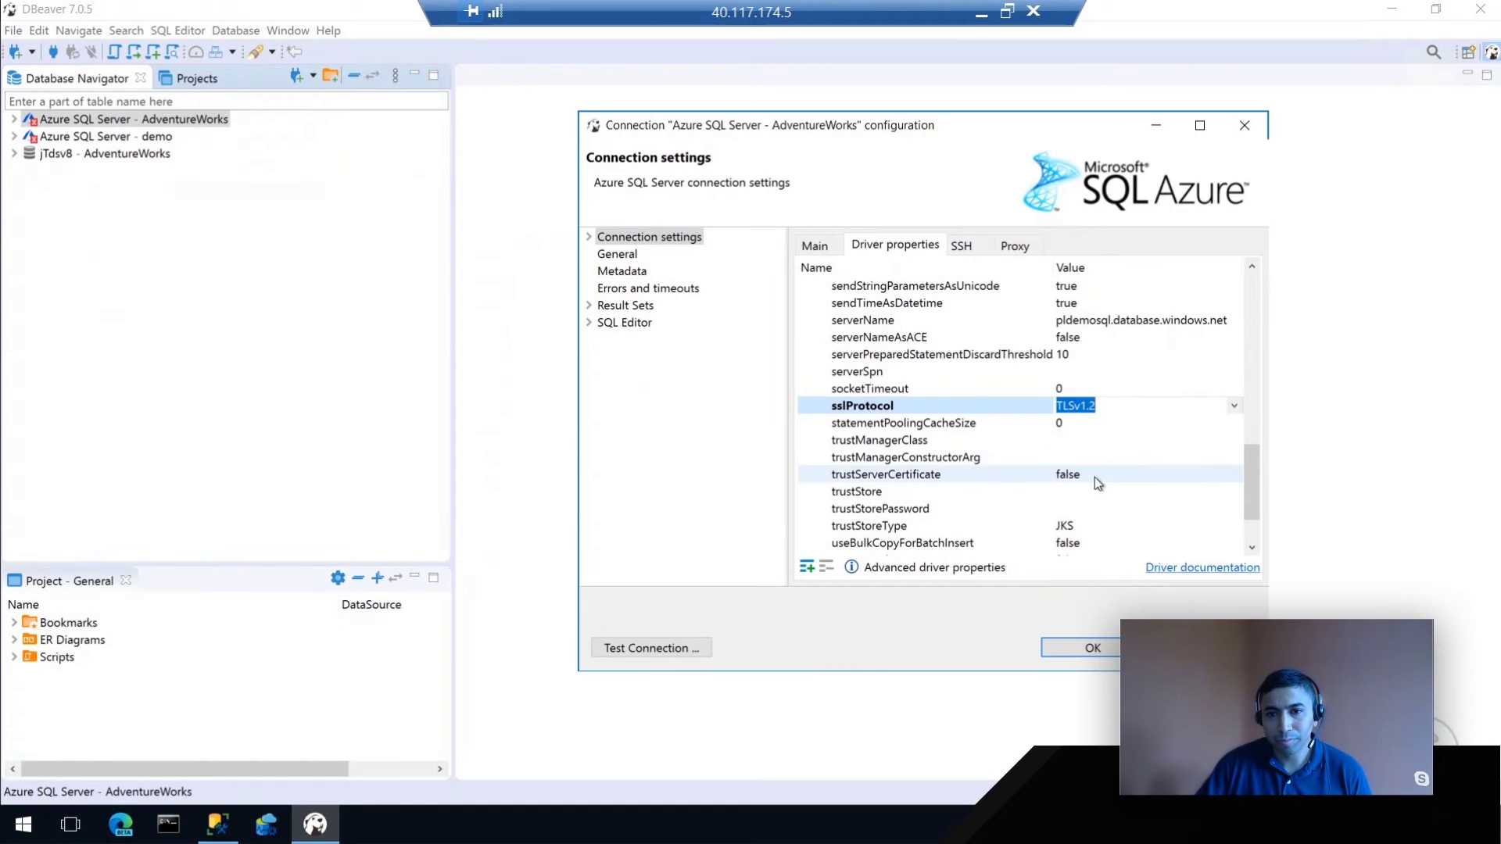
click(1093, 649)
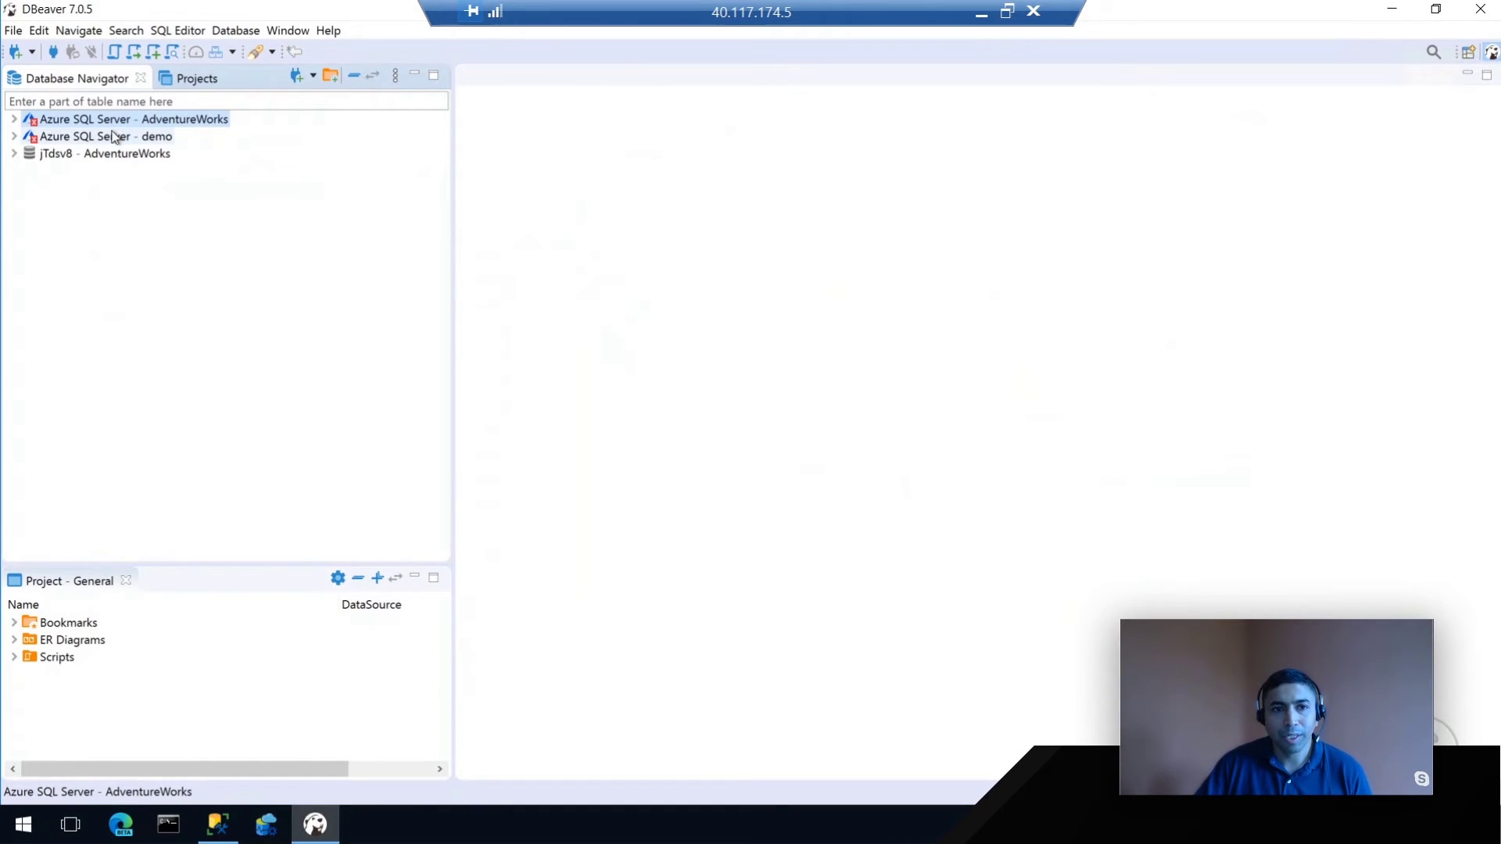
- Connect to AdventureWorks over TLSv1.2, expand its database, then minimize the remote desktop
right_click(128, 119)
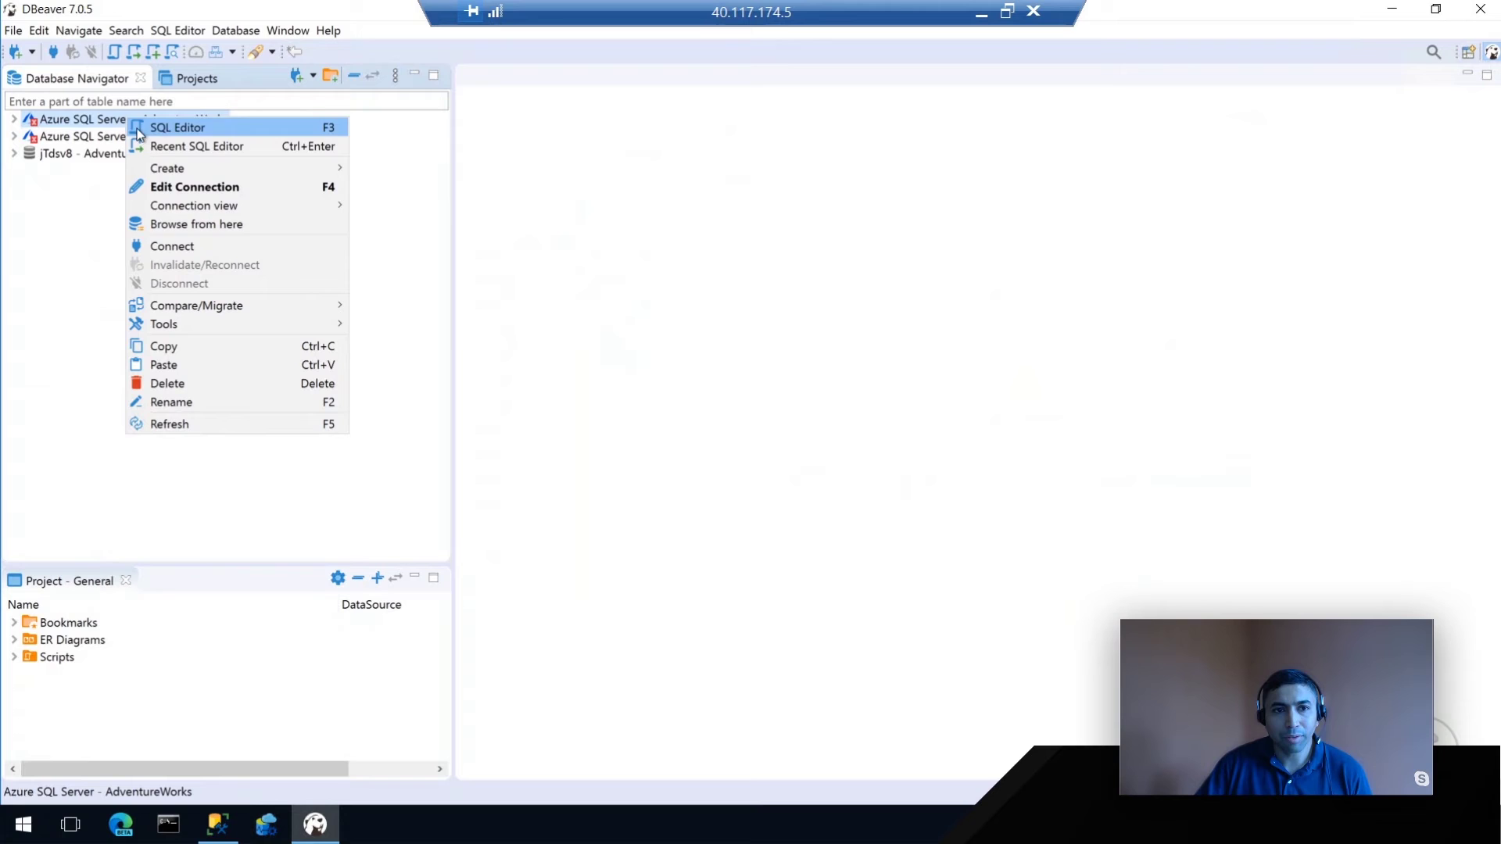
click(173, 246)
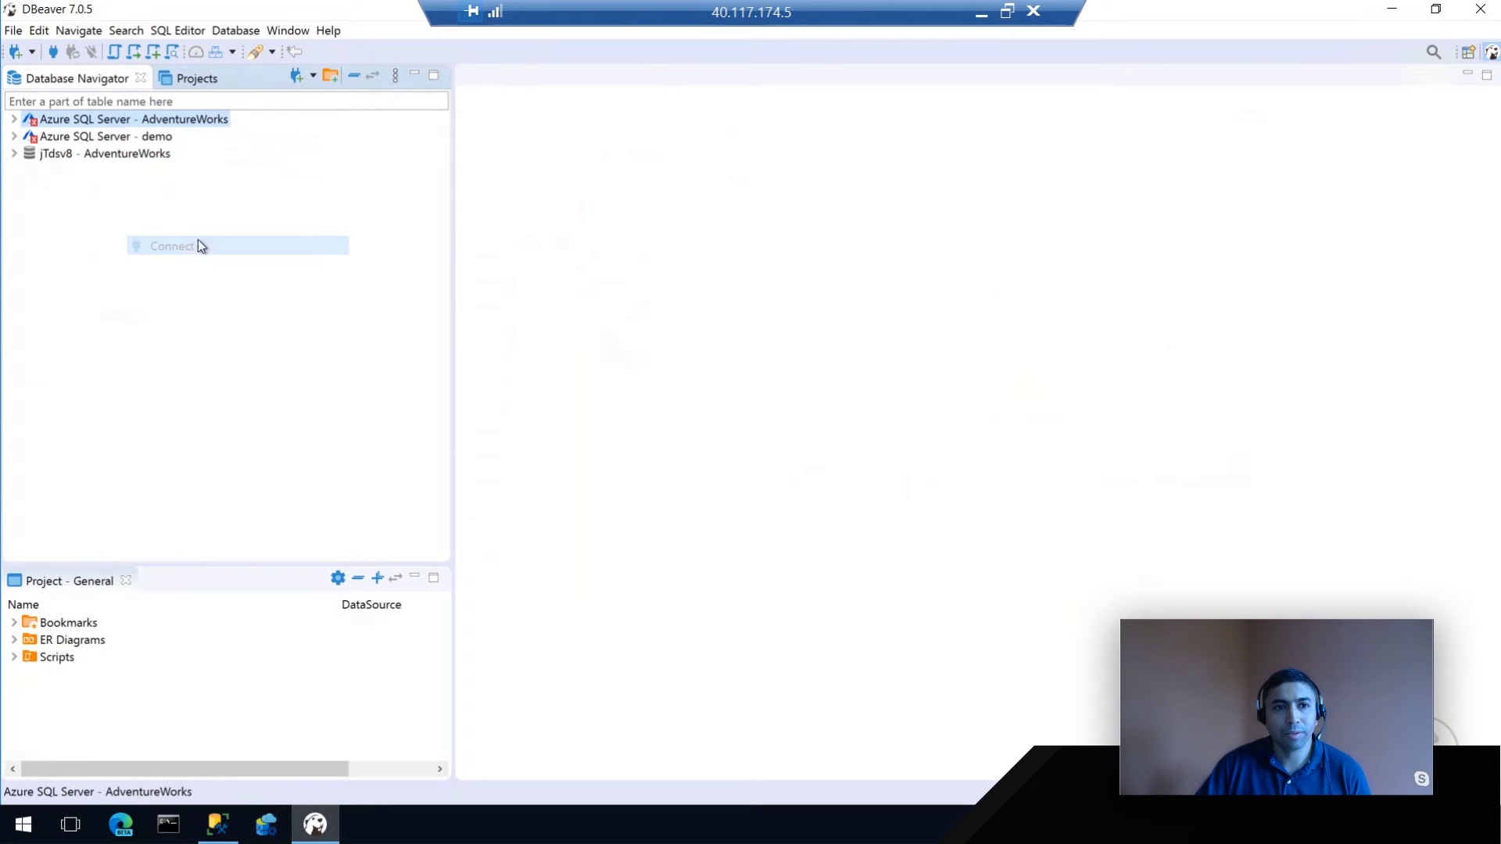
click(14, 119)
click(30, 136)
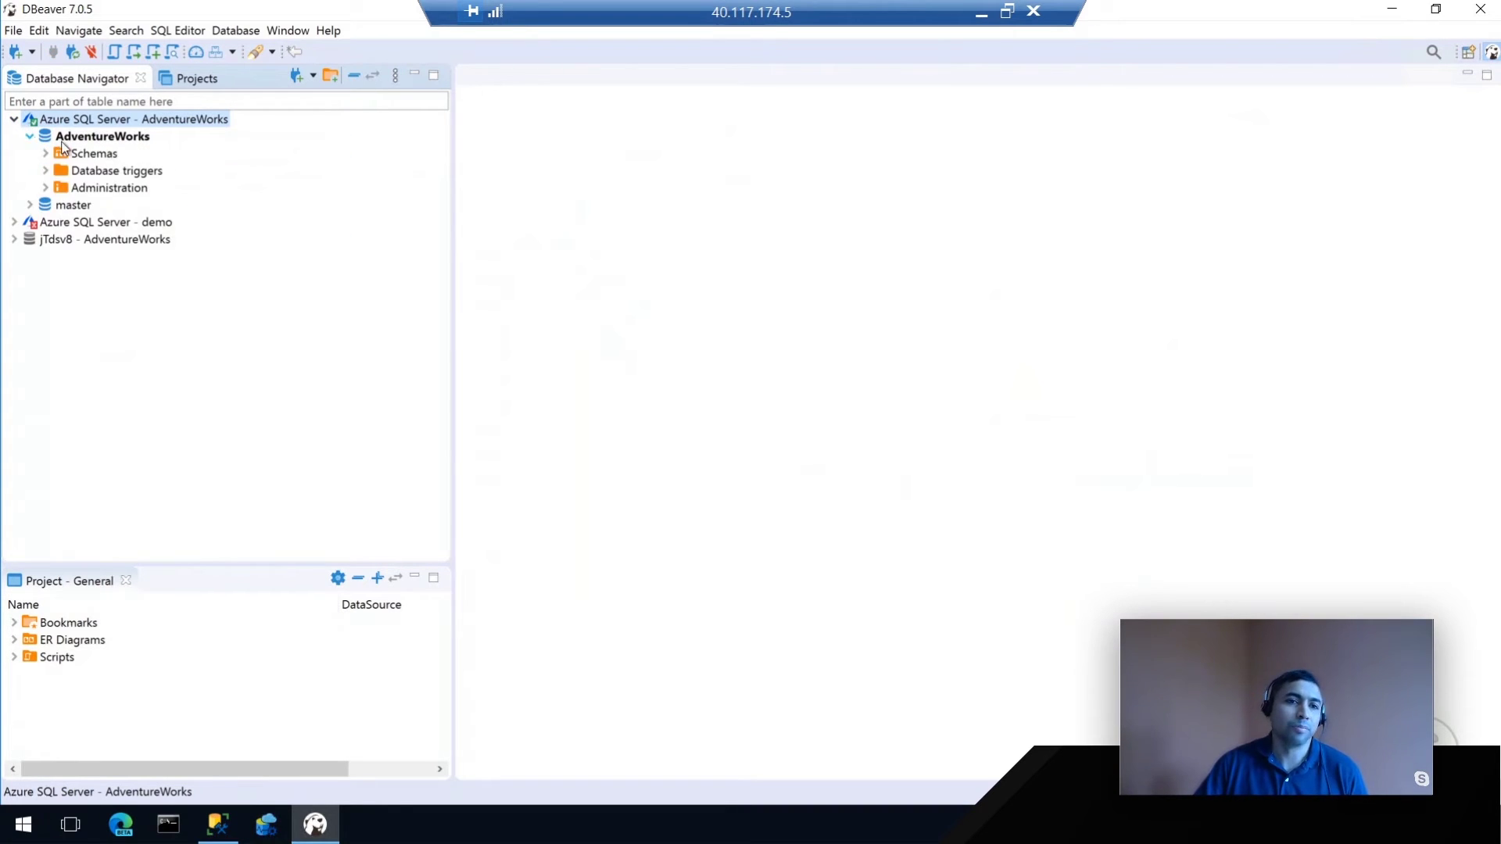
click(982, 13)
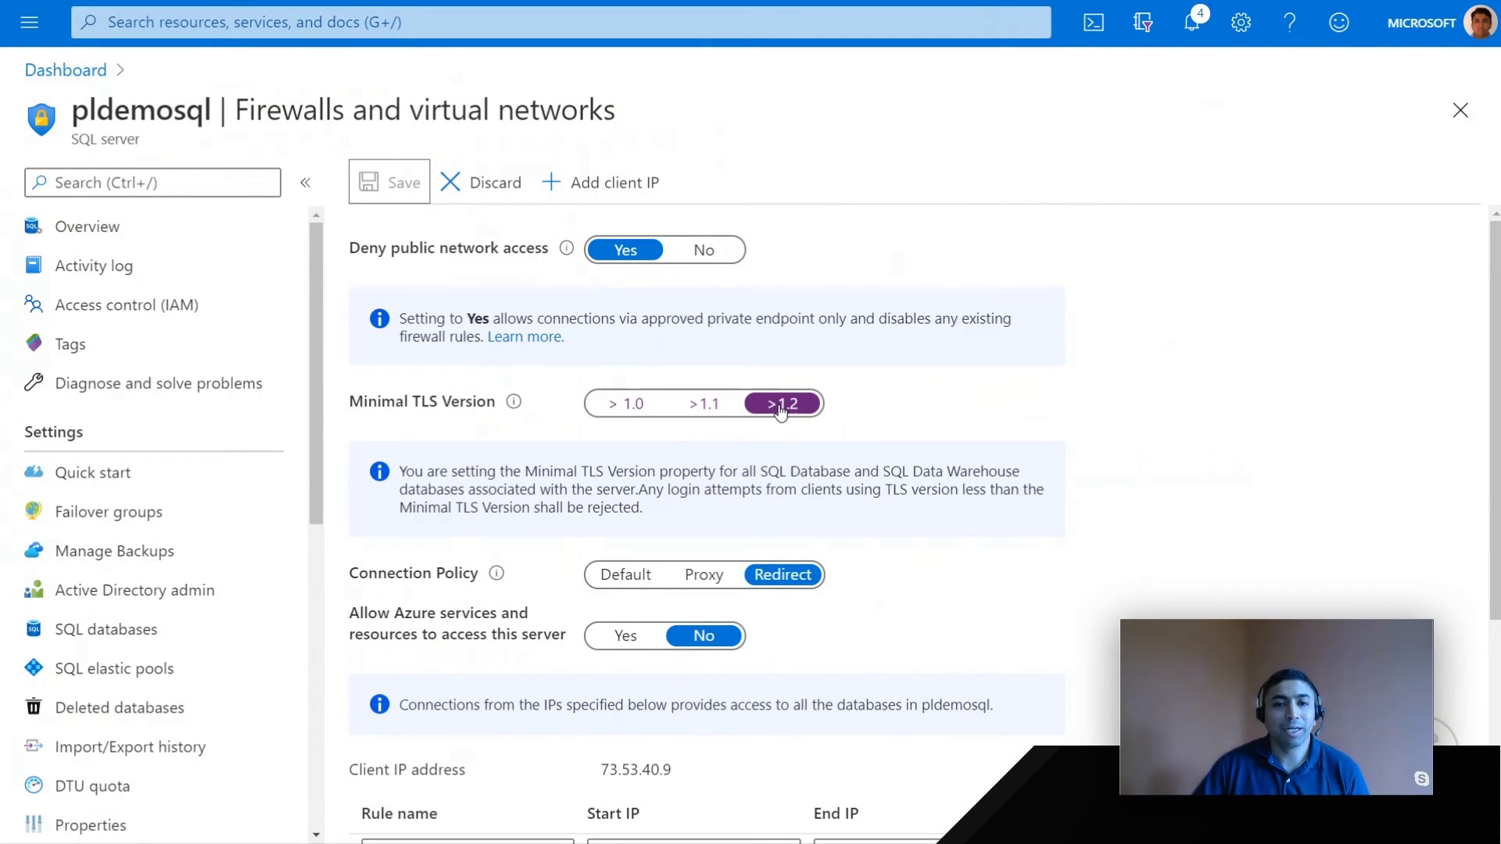
click(780, 407)
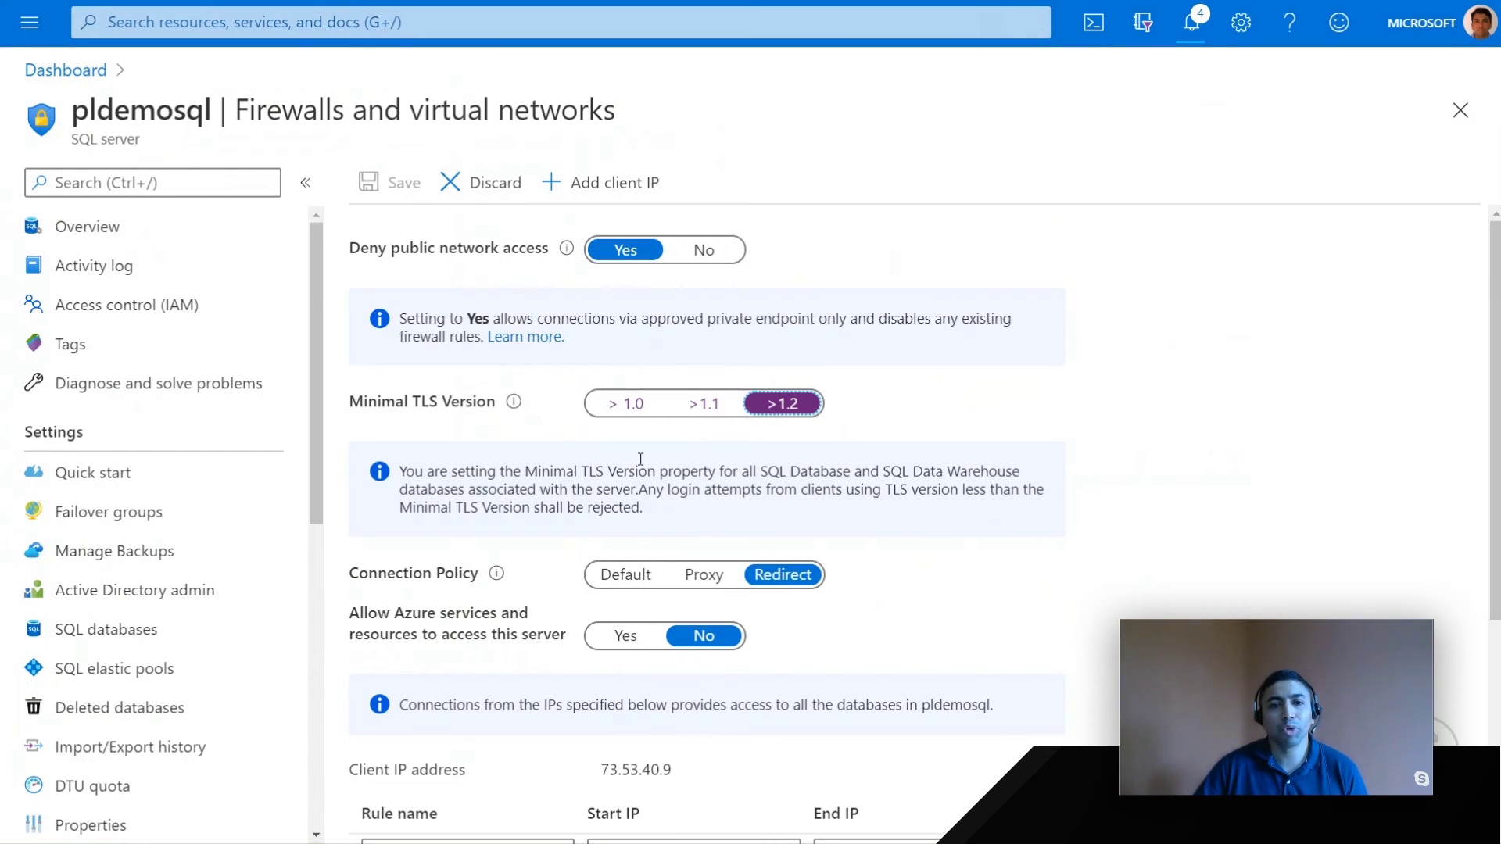
click(633, 404)
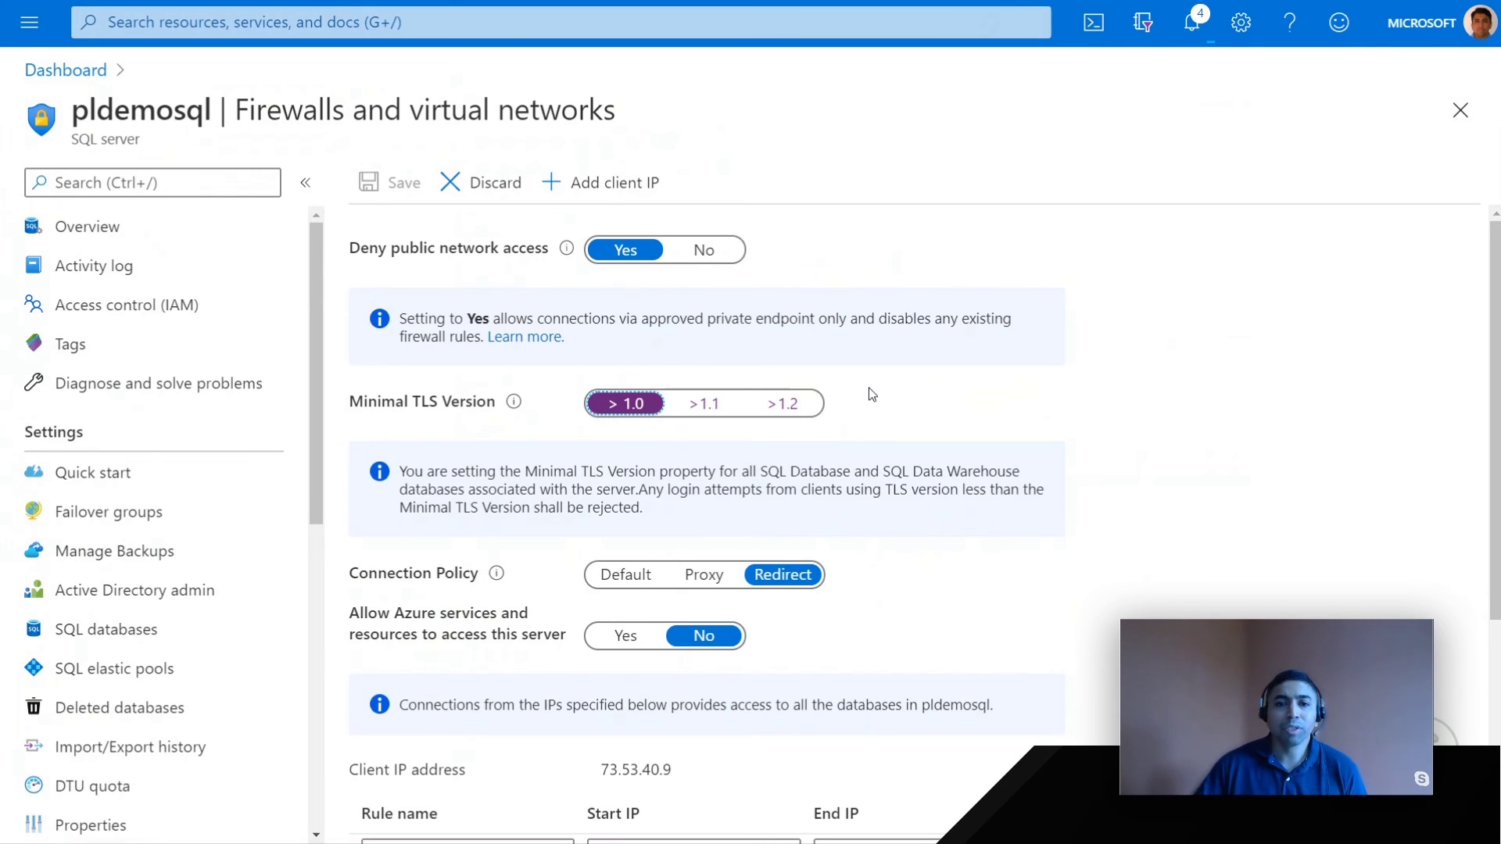
click(795, 404)
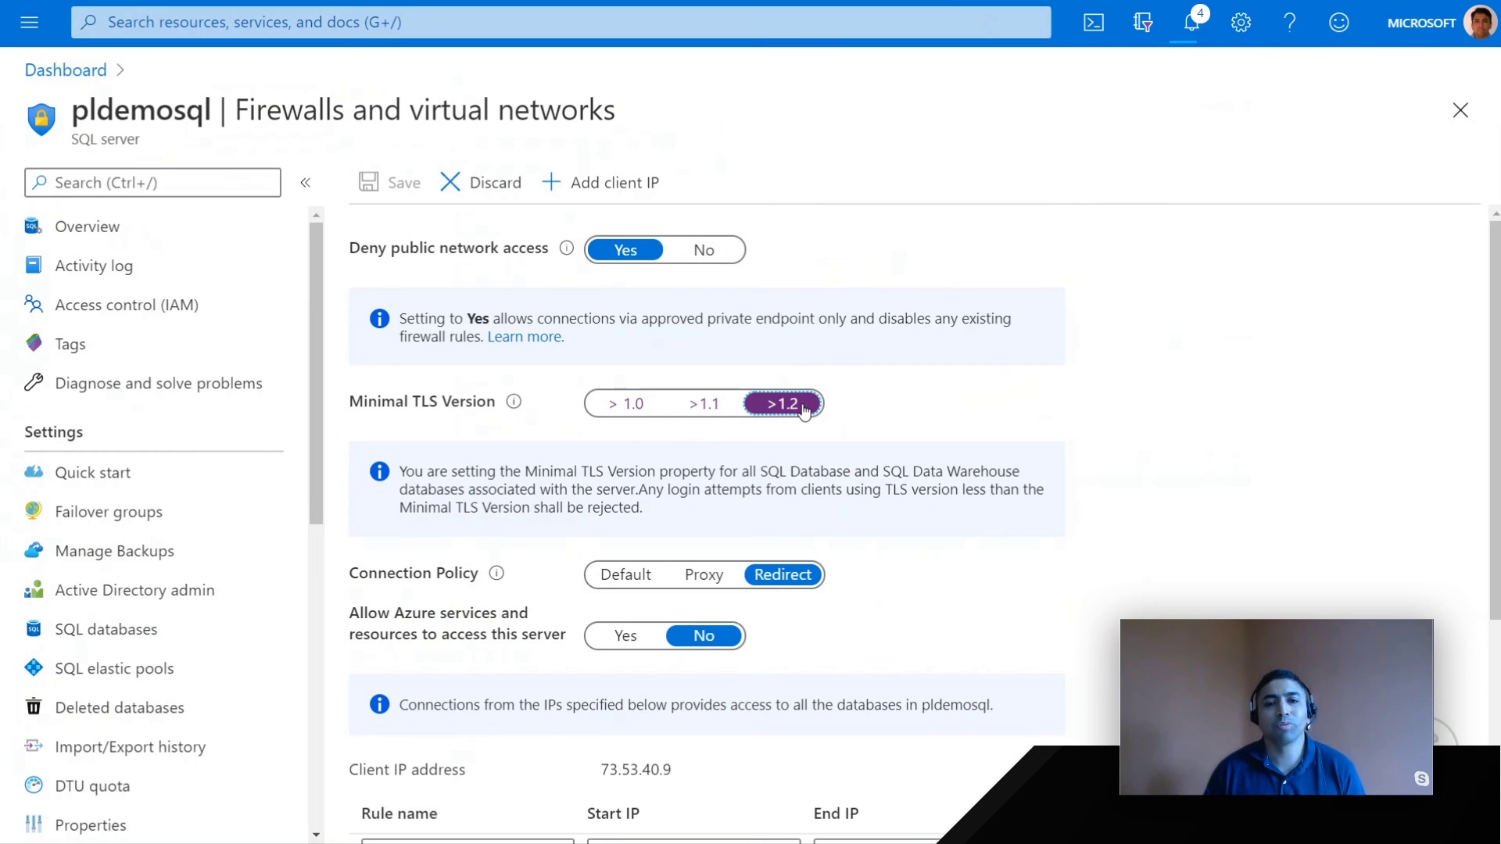